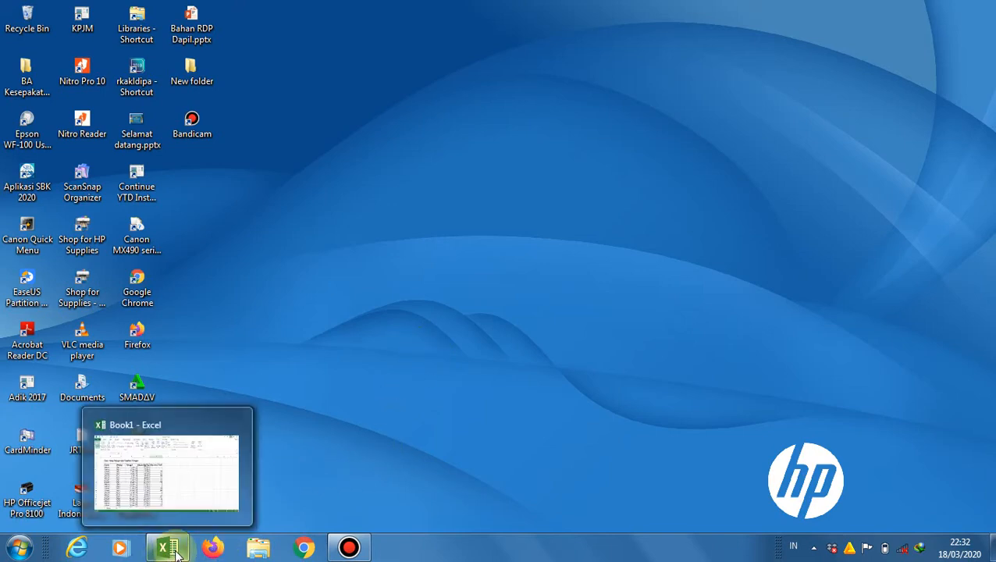
Step: Switch to the Book1 workbook in Excel and review the January price and supply table and the summary labels below it
left_click(169, 548)
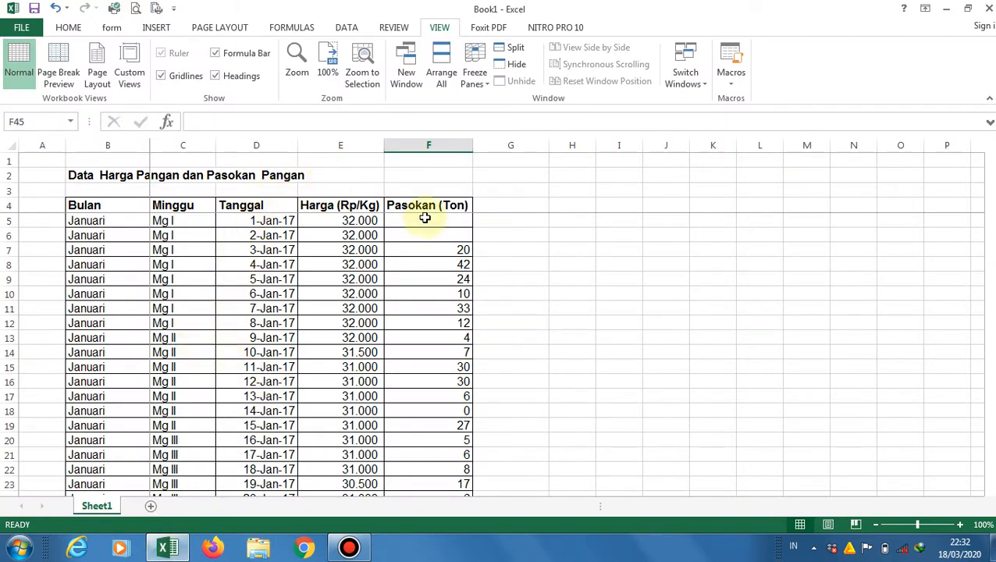
scroll(109, 283, "down", 6)
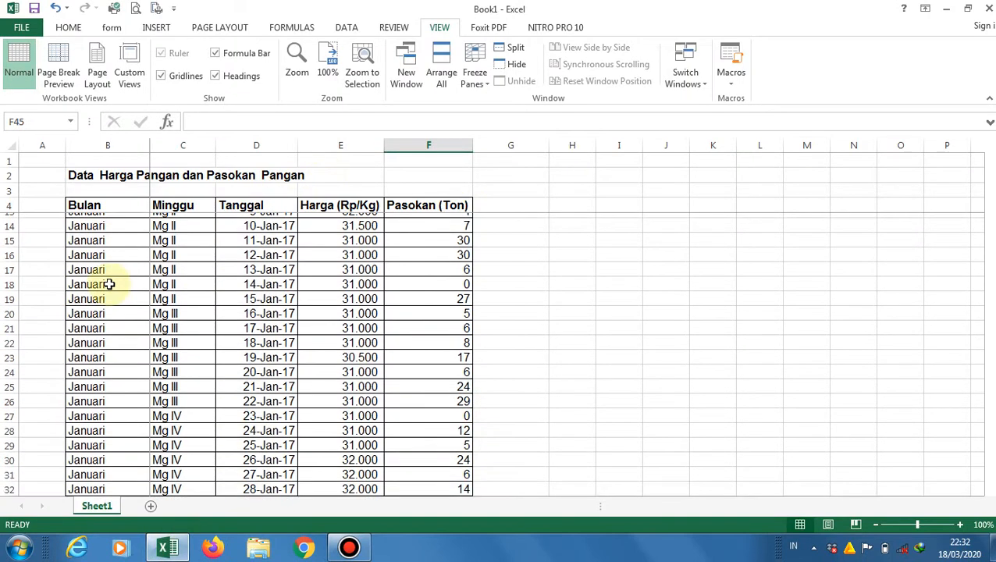
scroll(151, 351, "up", 6)
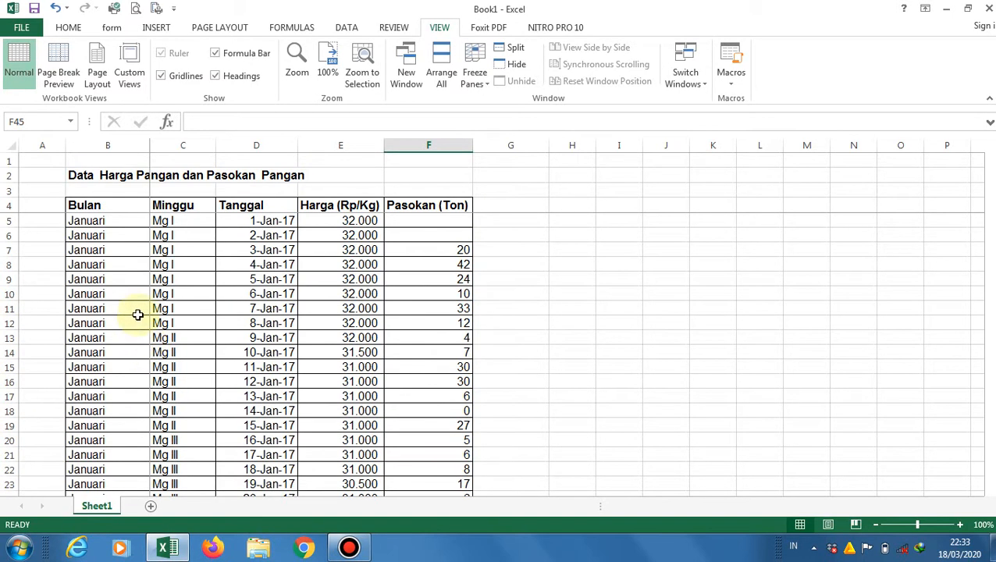
scroll(195, 230, "down", 3)
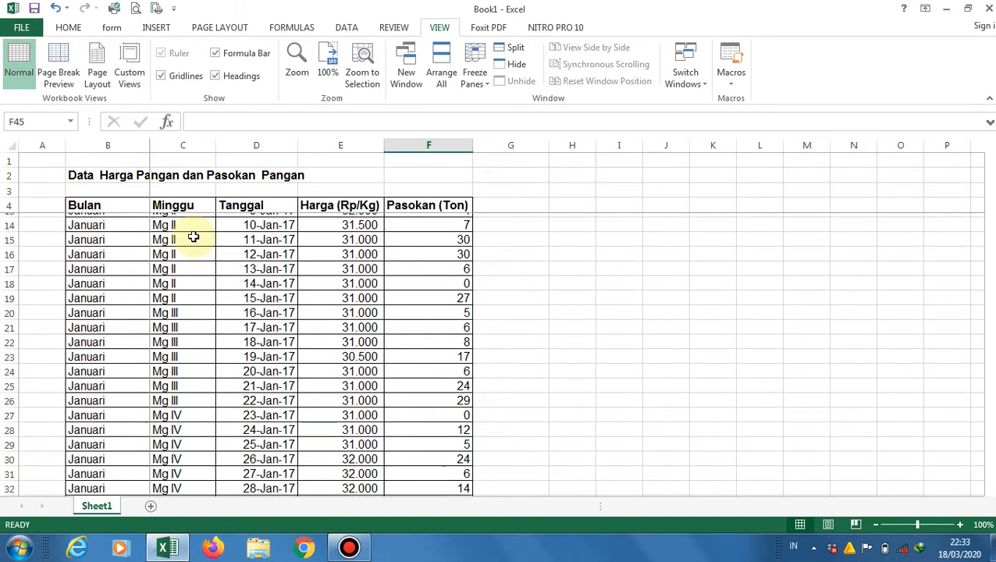
scroll(211, 234, "up", 3)
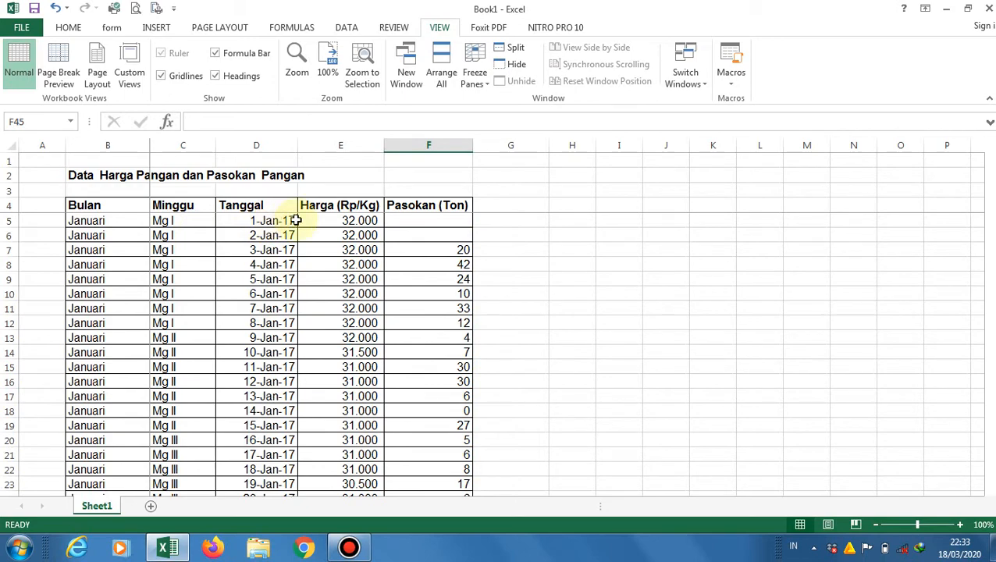
scroll(289, 234, "down", 5)
scroll(285, 251, "up", 1)
scroll(281, 254, "up", 4)
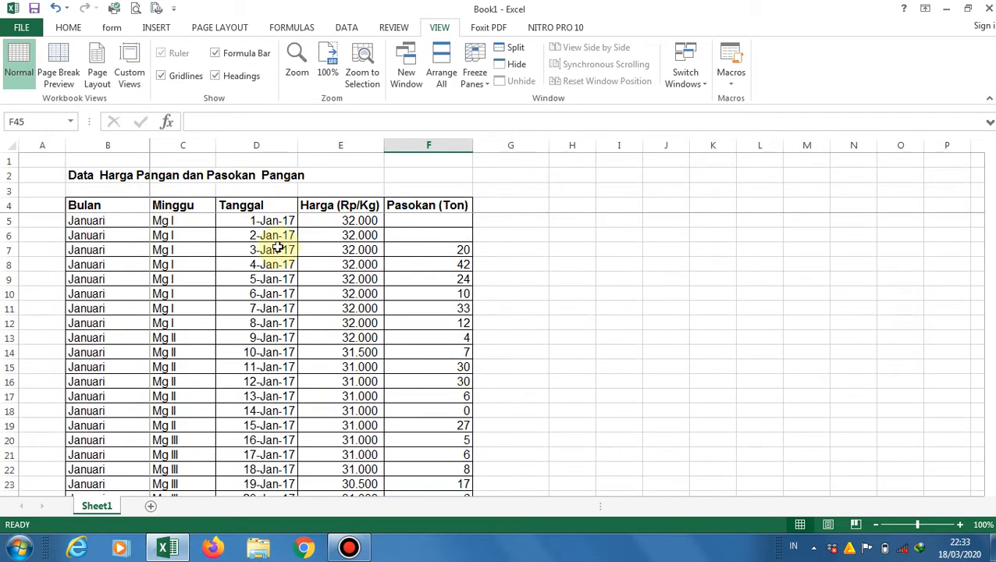
scroll(279, 253, "down", 6)
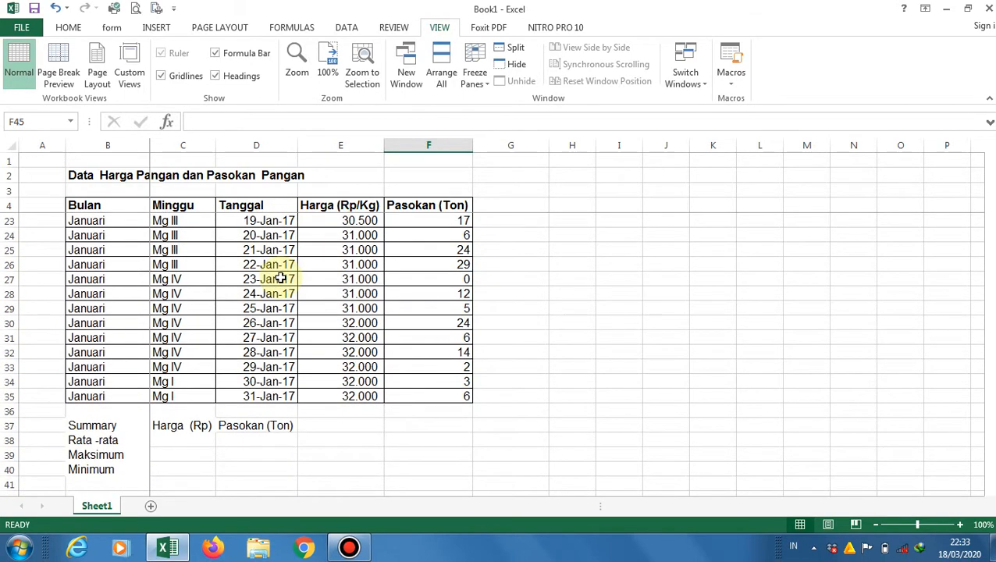
scroll(273, 250, "up", 3)
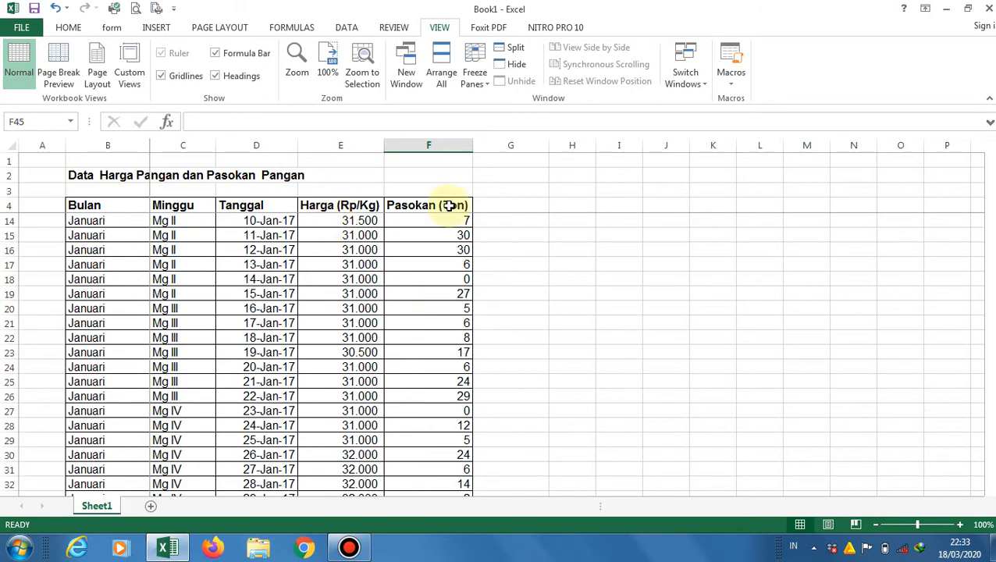
scroll(451, 252, "down", 4)
scroll(450, 254, "up", 2)
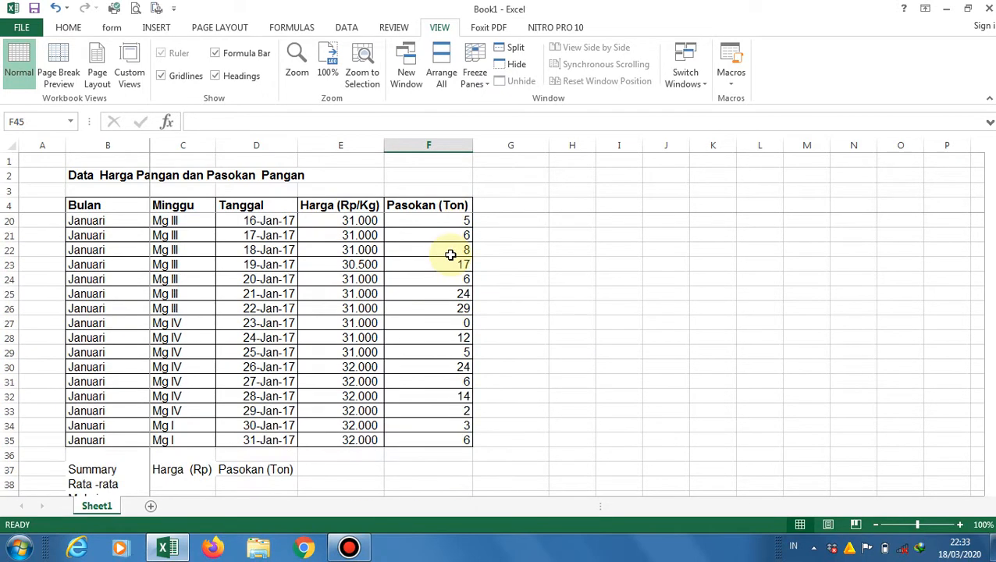
scroll(450, 254, "up", 1)
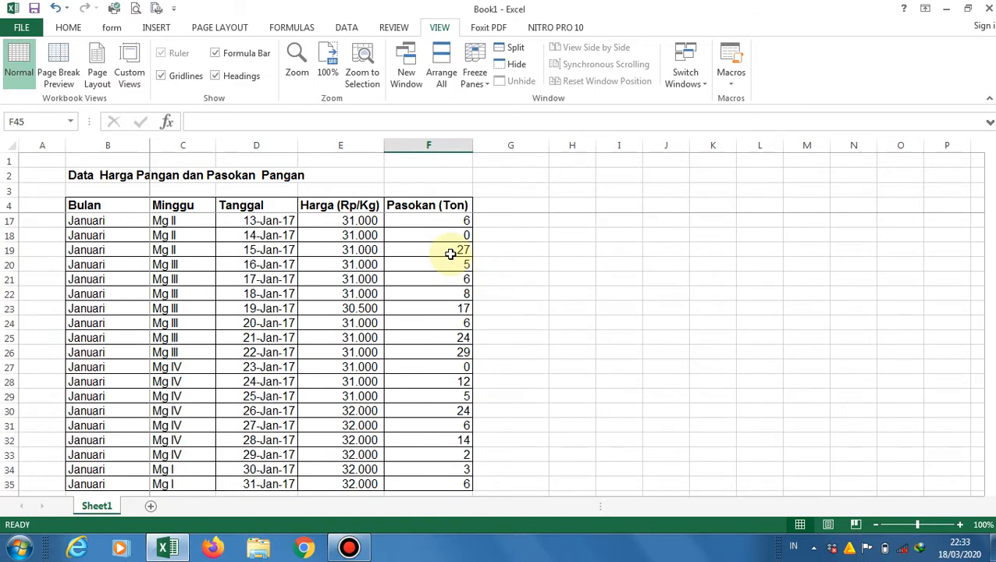
scroll(451, 254, "up", 2)
scroll(450, 253, "down", 4)
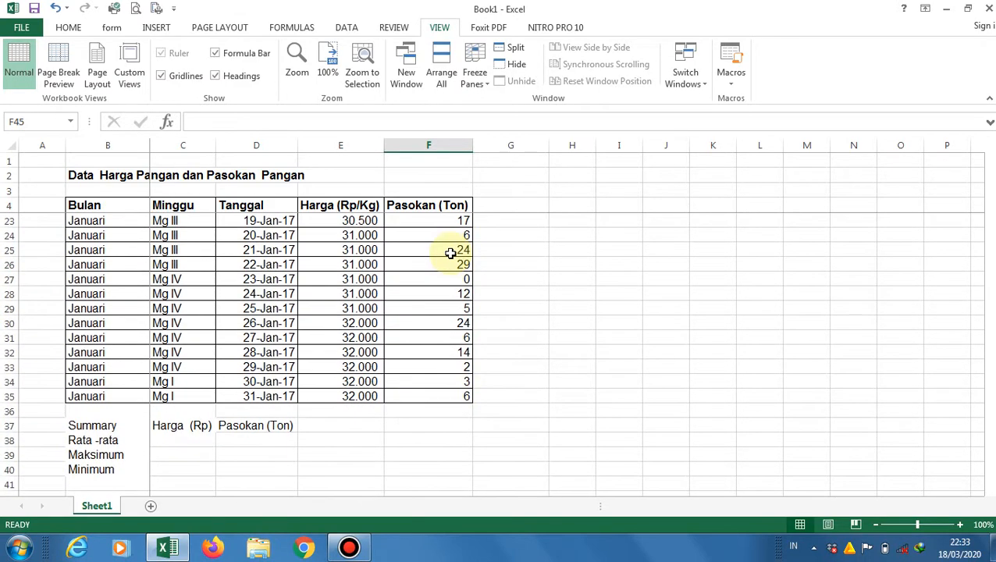
scroll(450, 254, "down", 2)
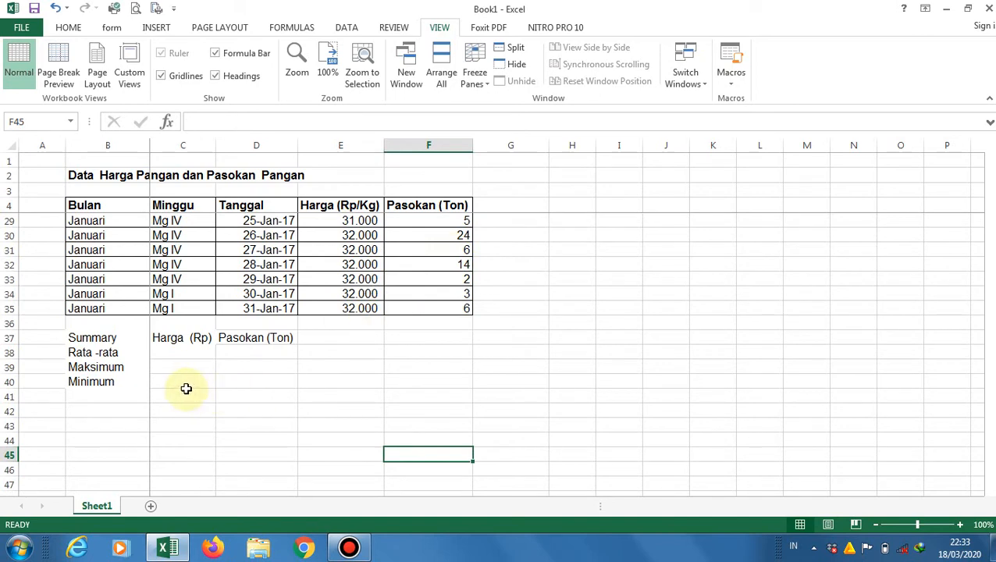
left_click(121, 357)
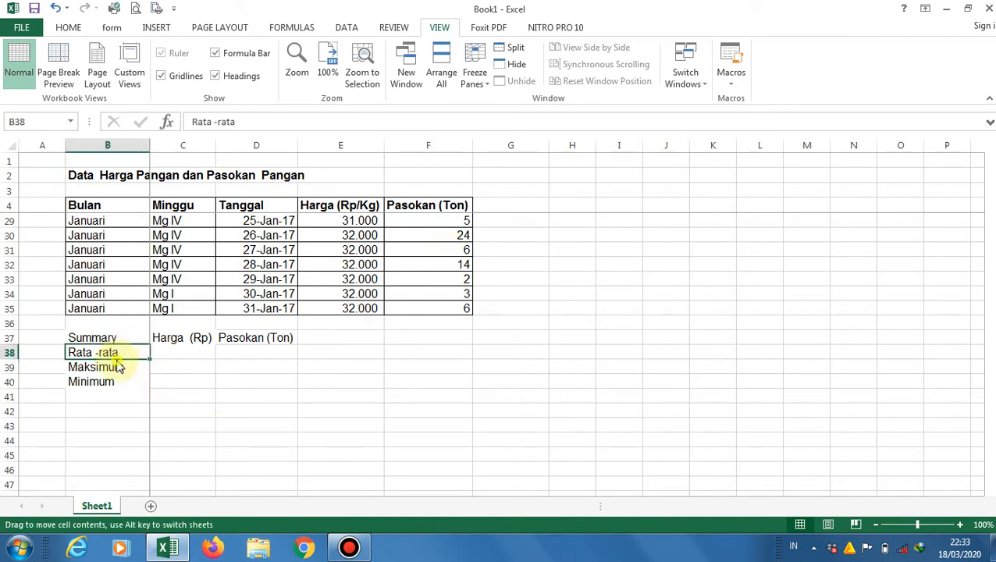
left_click(108, 367)
left_click(104, 386)
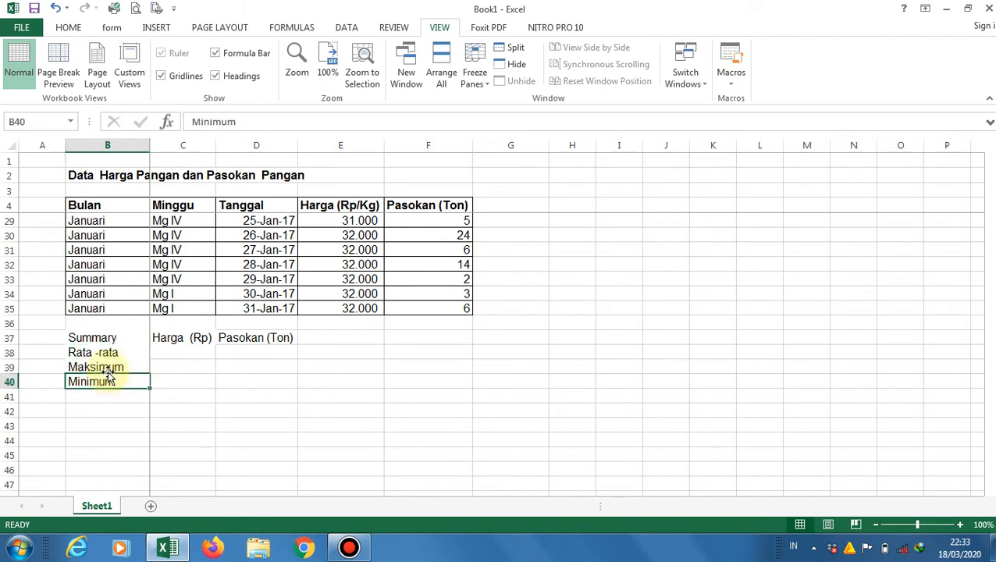
Step: Calculate the average price in C38, the Rata-rata row under Harga (Rp), with =average(E5:E35)
left_click(177, 350)
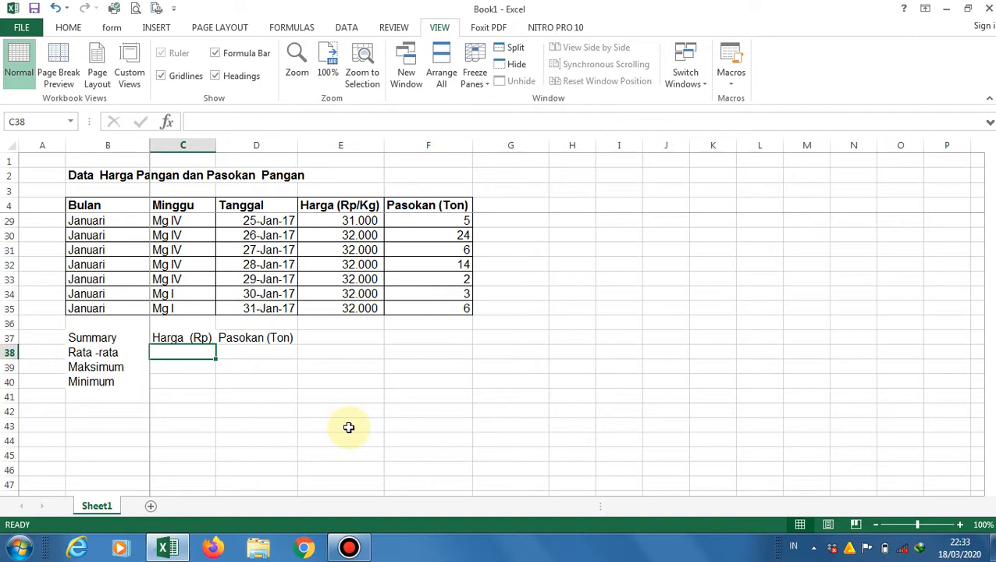
type("=")
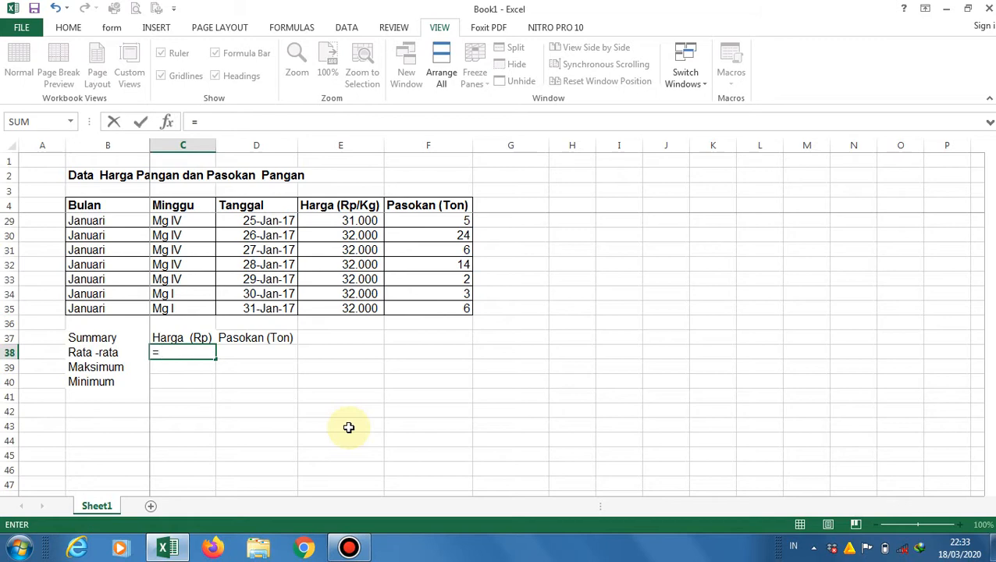
key("BackSpace")
type("=ave")
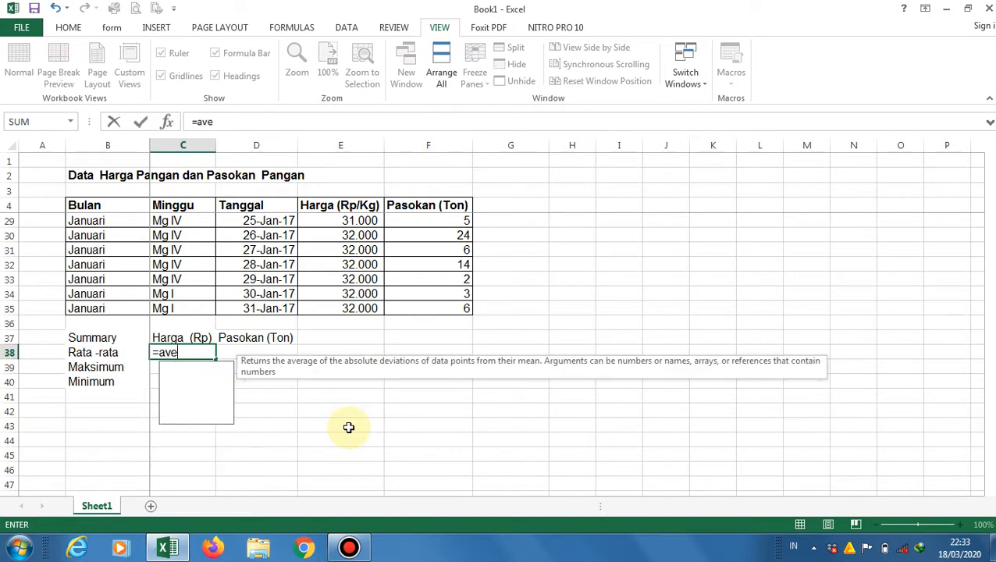
type("rage")
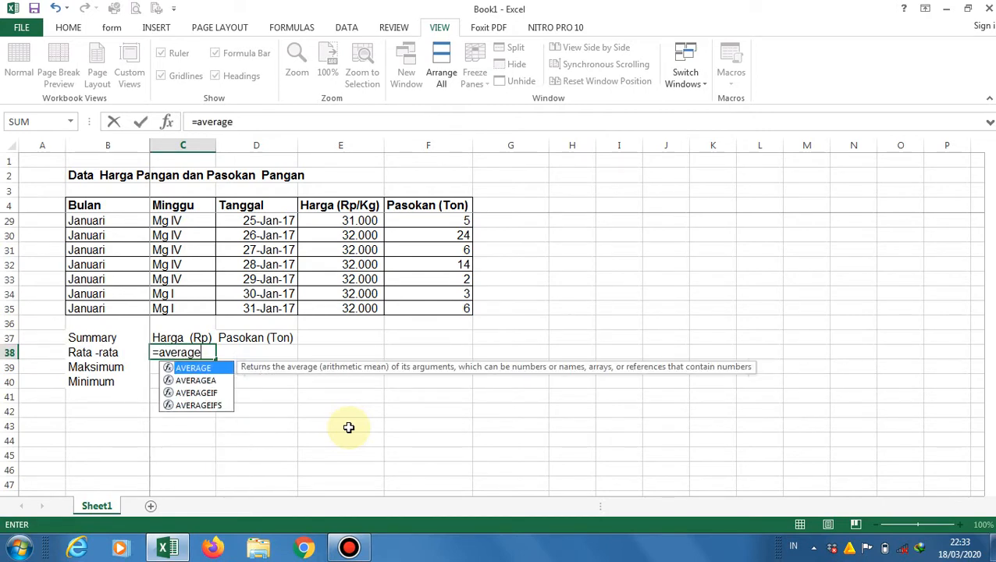
type("(")
key("Up")
key("Up")
key("Right")
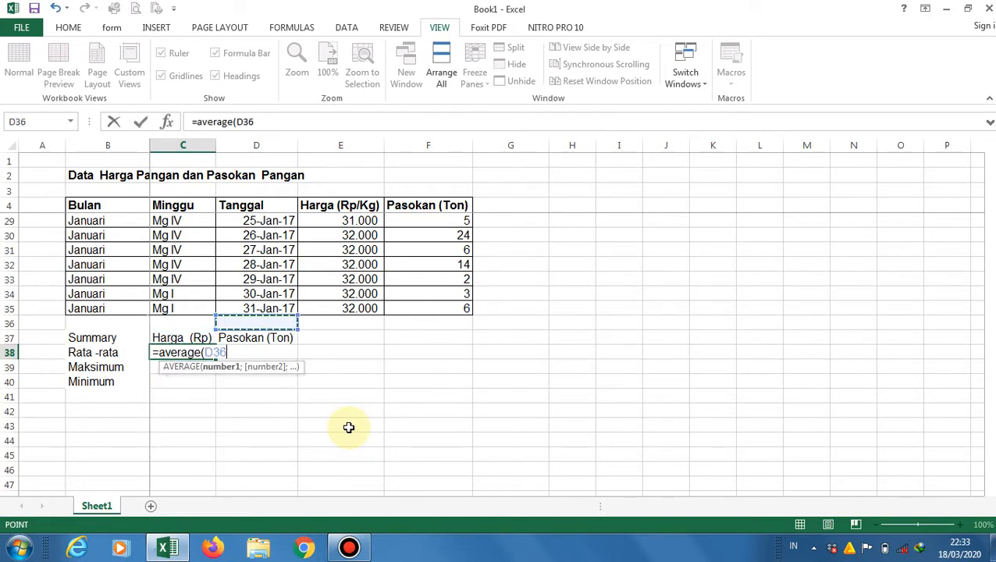
key("Right")
key("Up")
key("ctrl+Up")
key("Down")
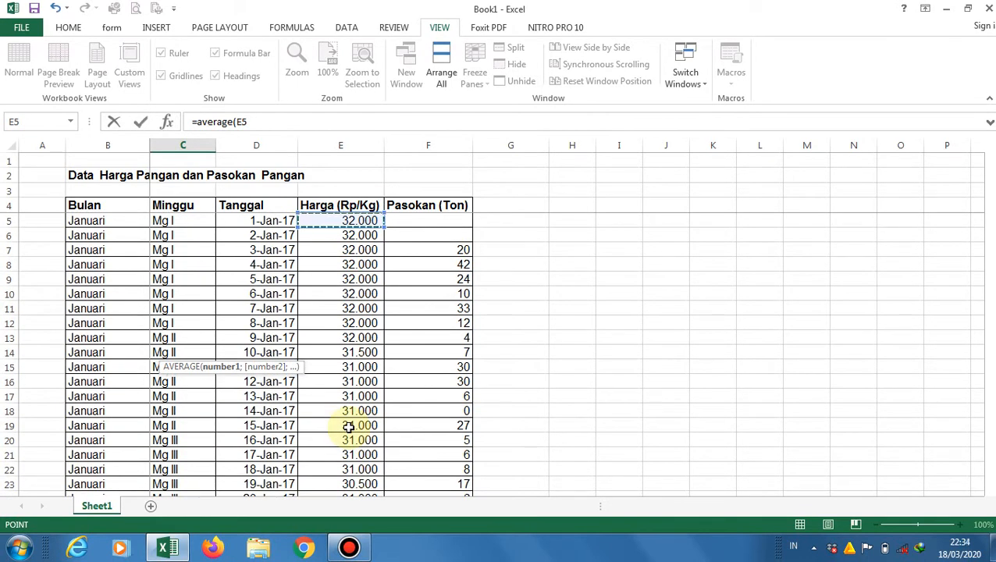
key("shift+Down")
key("shift+Down")
key("shift+Down")
key("shift+Down")
key("shift+Down")
key("shift+Down")
key("shift+Down")
key("shift+Down")
key("shift+Down")
key("shift+Down")
key("shift+Down")
key("shift+Down")
key("shift+Down")
key("shift+Down")
key("shift+Down")
key("shift+Down")
key("shift+Down")
key("shift+Down")
key("shift+Down")
key("shift+Down")
key("shift+Down")
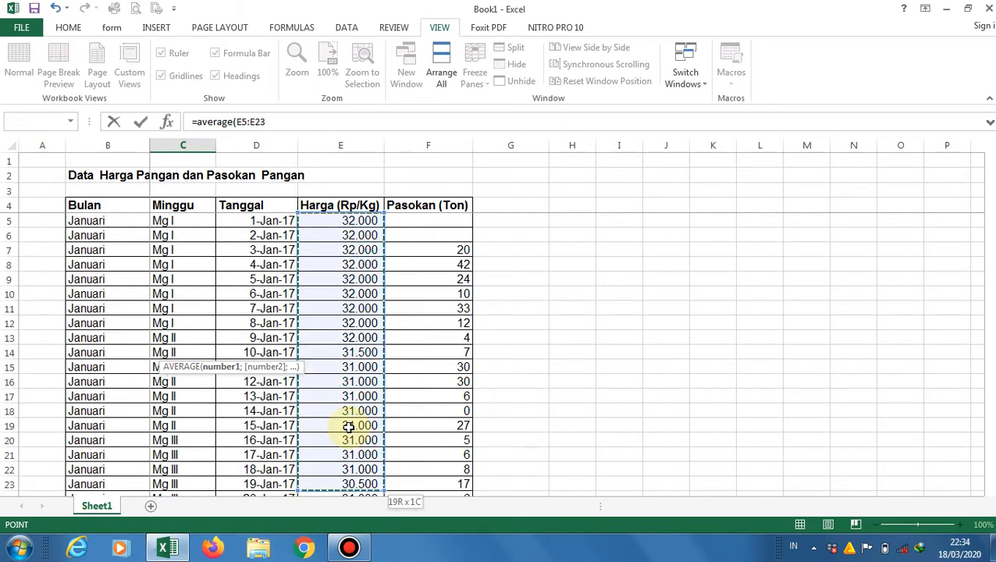
key("shift+Down")
key("shift+Down")
key("shift+Down")
key("shift+Down")
key("shift+Down")
key("shift+Down")
key("shift+Down")
key("shift+Down")
key("shift+Down")
key("shift+Down")
key("shift+Down")
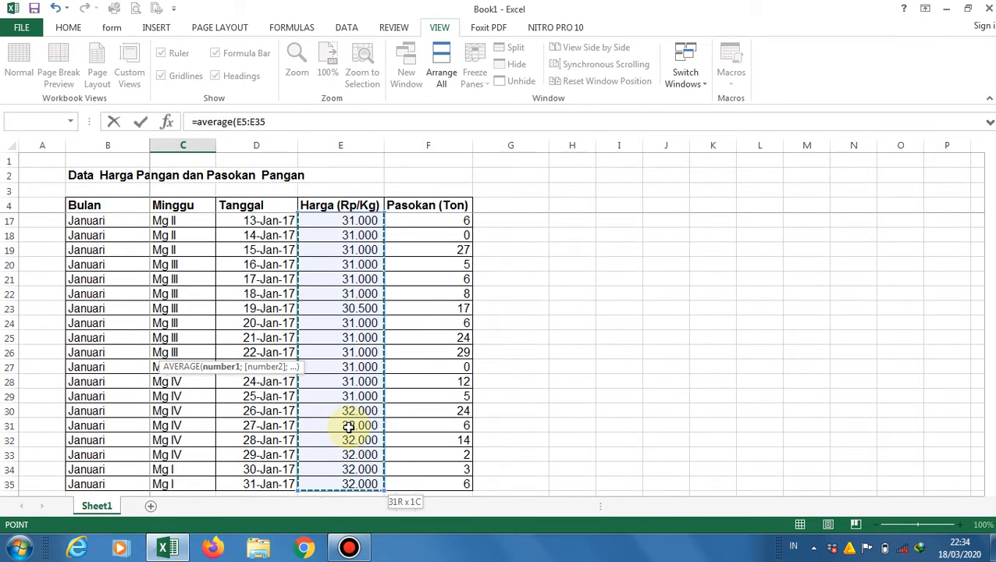
key("shift+Up")
key("shift+Up")
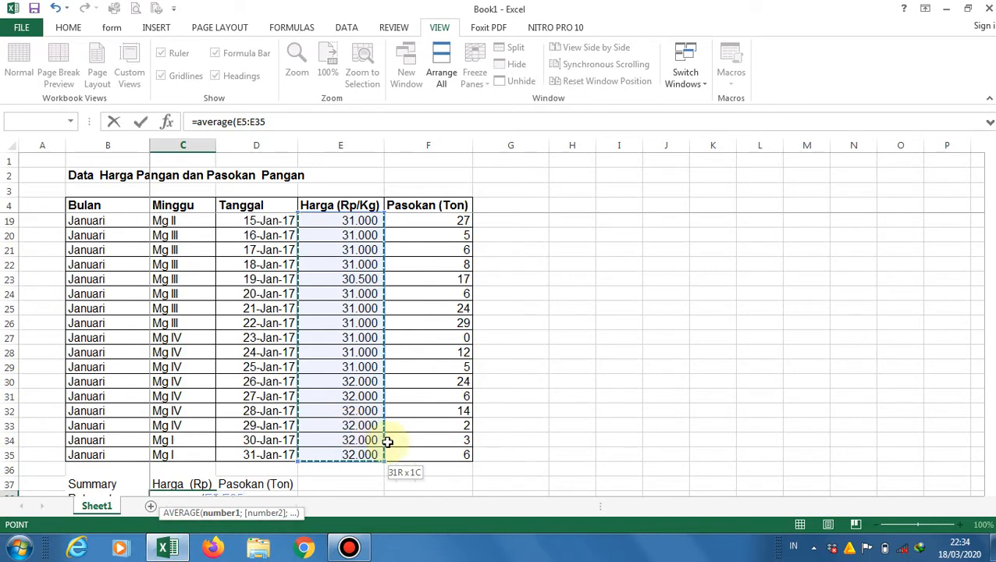
scroll(399, 453, "down", 1)
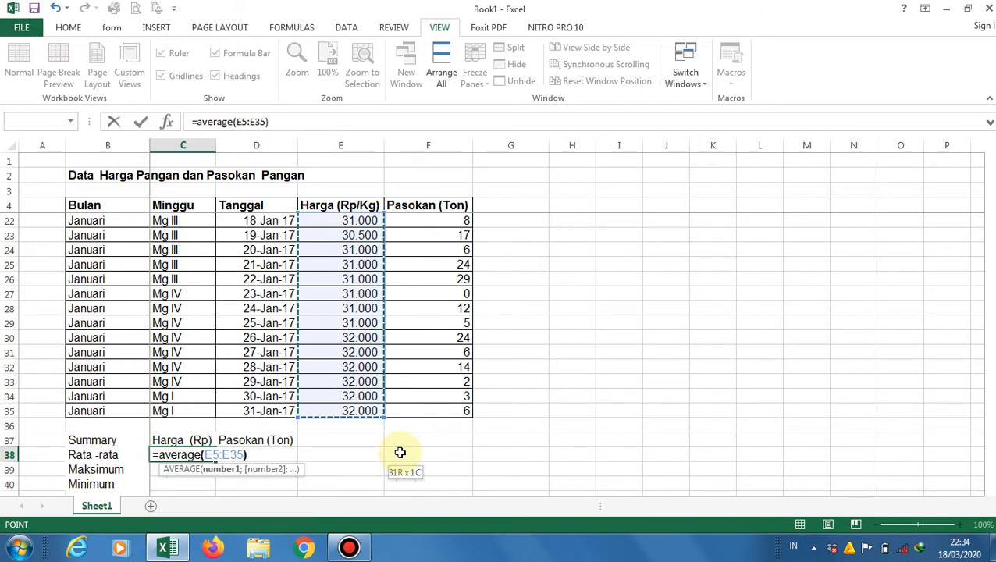
type(")")
key("Return")
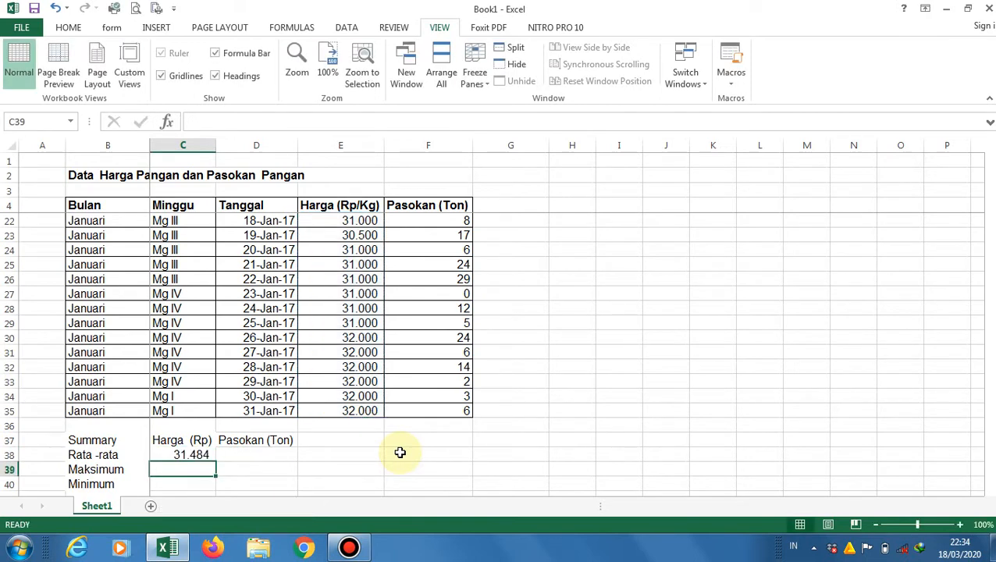
Step: Calculate the average supply in D38, the Rata-rata row under Pasokan (Ton), with =average(F5:F35)
key("Right")
key("Up")
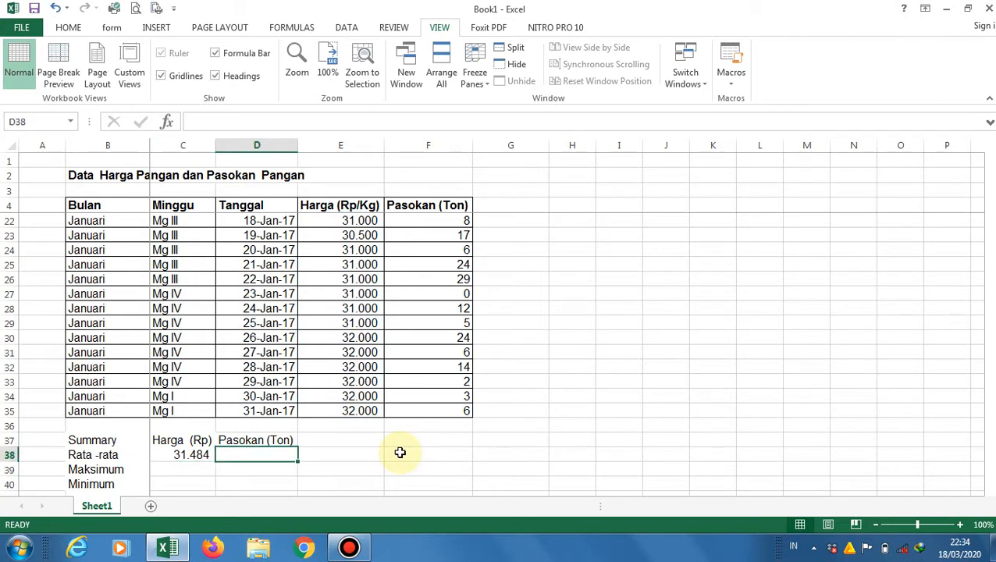
type("=av")
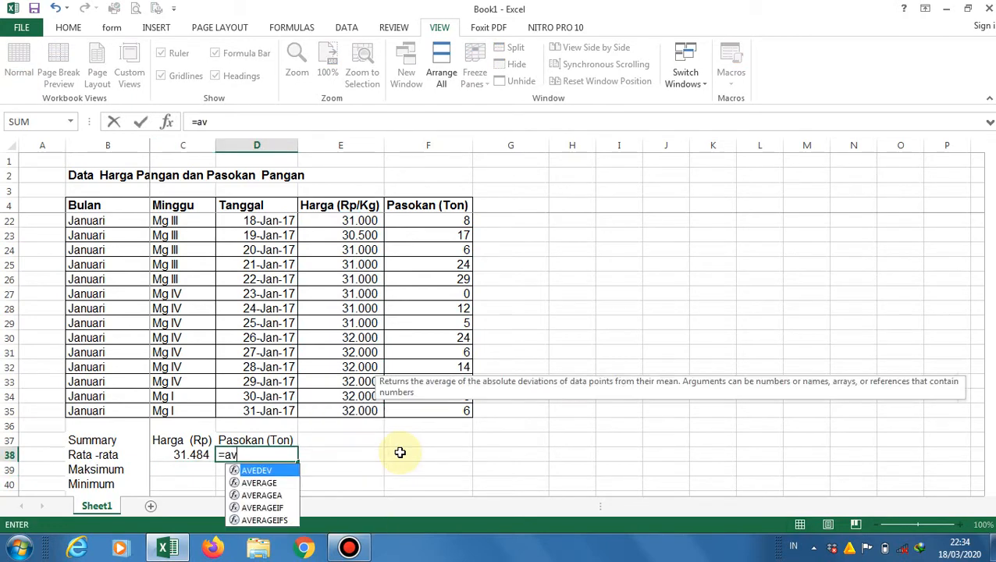
type("erage(")
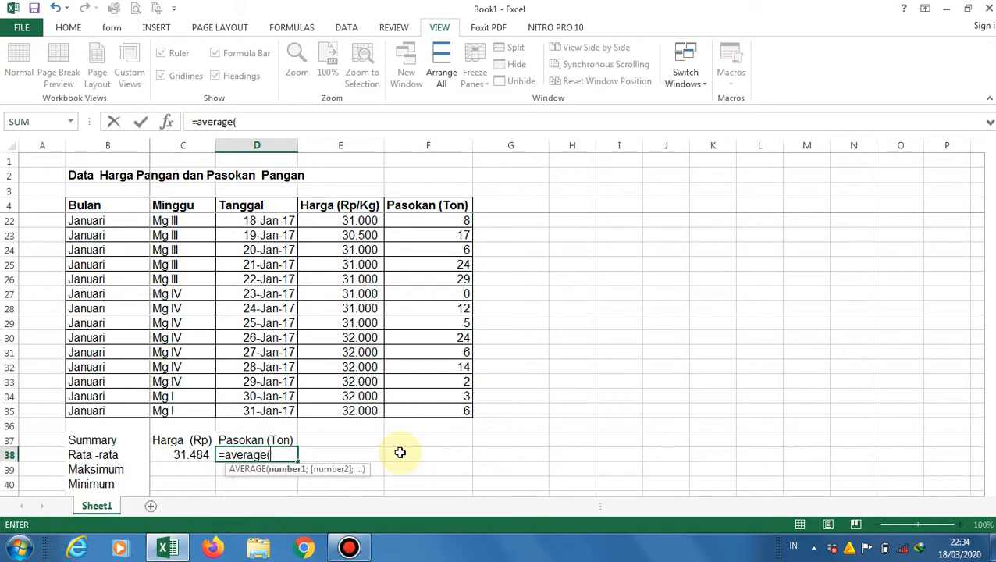
key("Up")
key("Up")
key("Up")
key("Right")
key("Right")
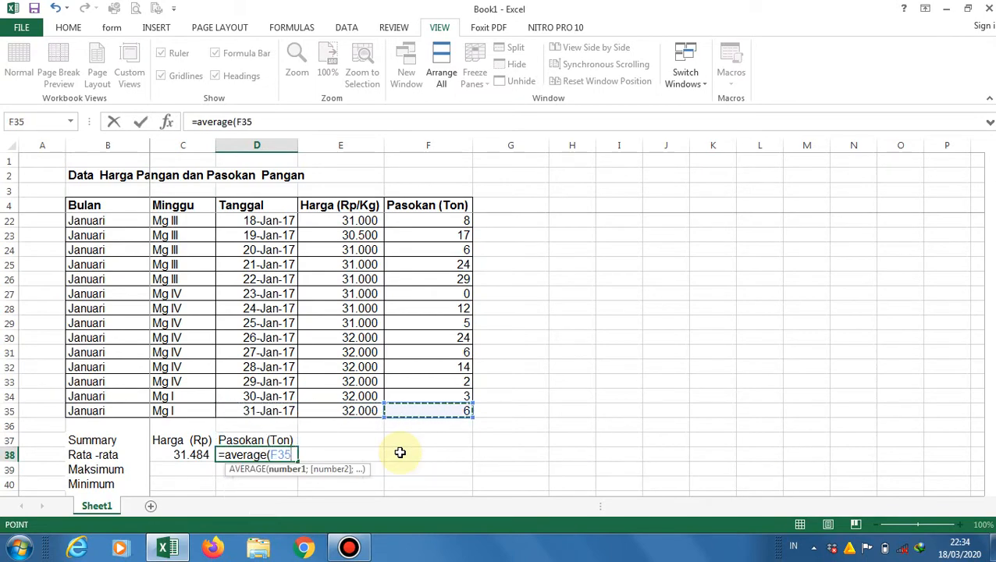
key("ctrl+Up")
key("Up")
key("Up")
key("Down")
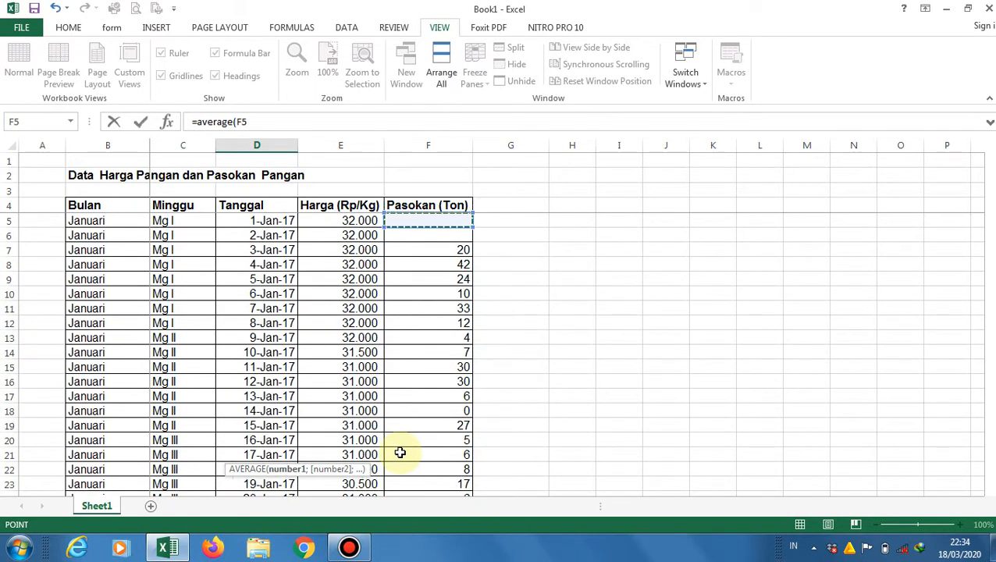
key("shift+Down")
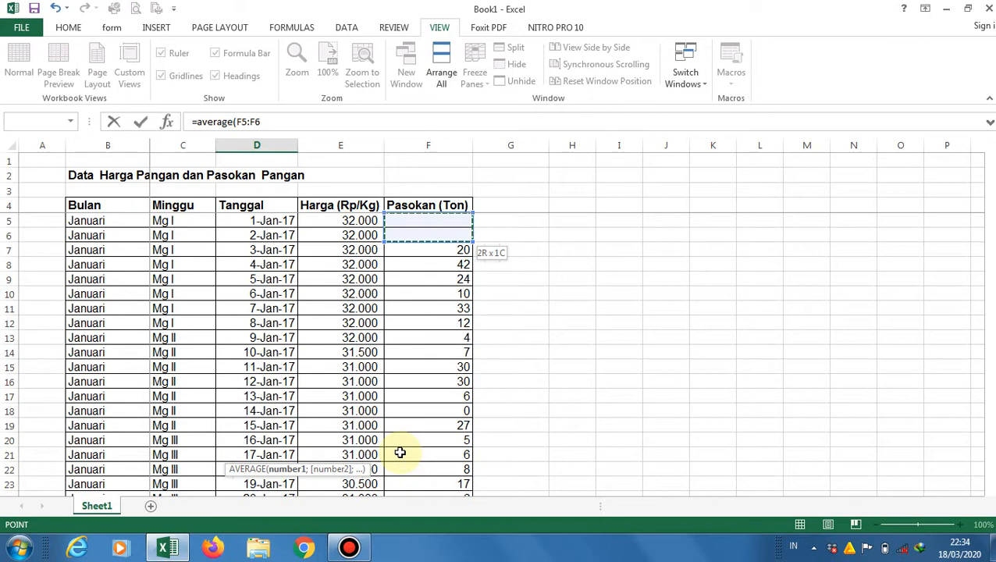
key("shift+Down")
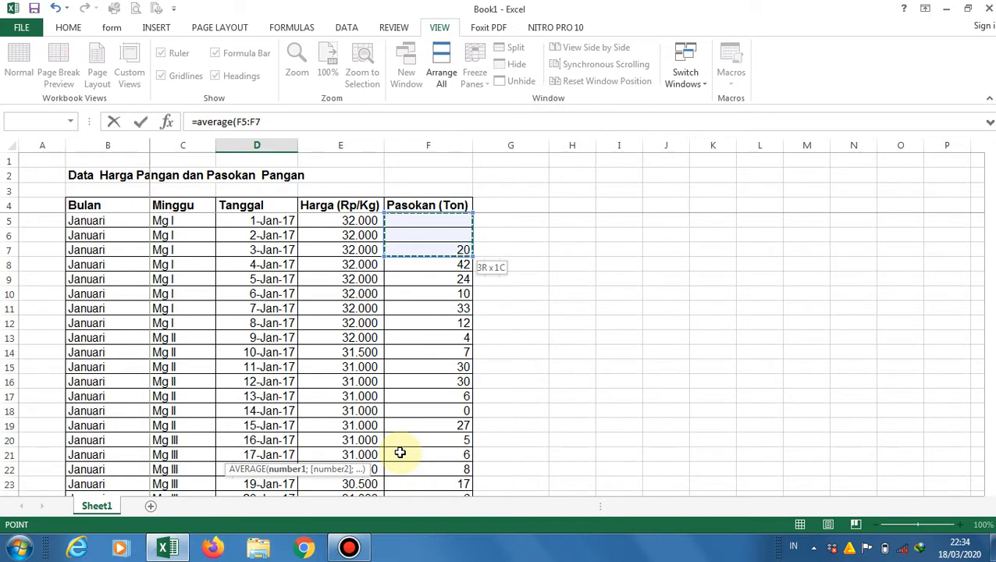
key("shift+Down")
key("shift+Down")
key("shift+Down")
key("shift+Down")
key("shift+Down")
key("shift+Down")
key("shift+Down")
key("shift+Down")
key("shift+Down")
key("shift+Down")
key("shift+Down")
key("shift+Down")
key("shift+Down")
key("shift+Down")
key("shift+Down")
key("shift+Down")
key("shift+Down")
key("shift+Down")
key("shift+Down")
key("shift+Down")
key("shift+Down")
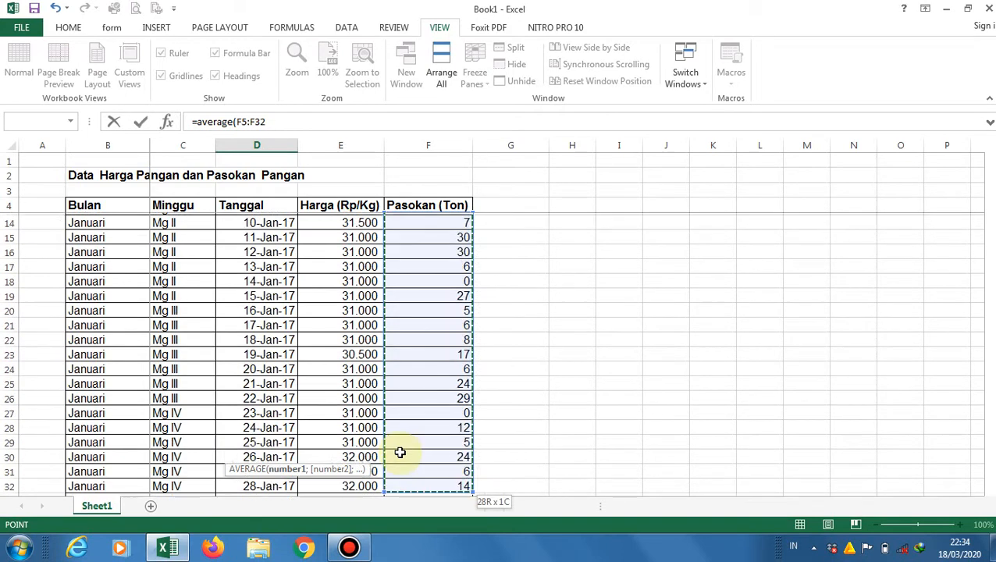
scroll(399, 453, "down", 1)
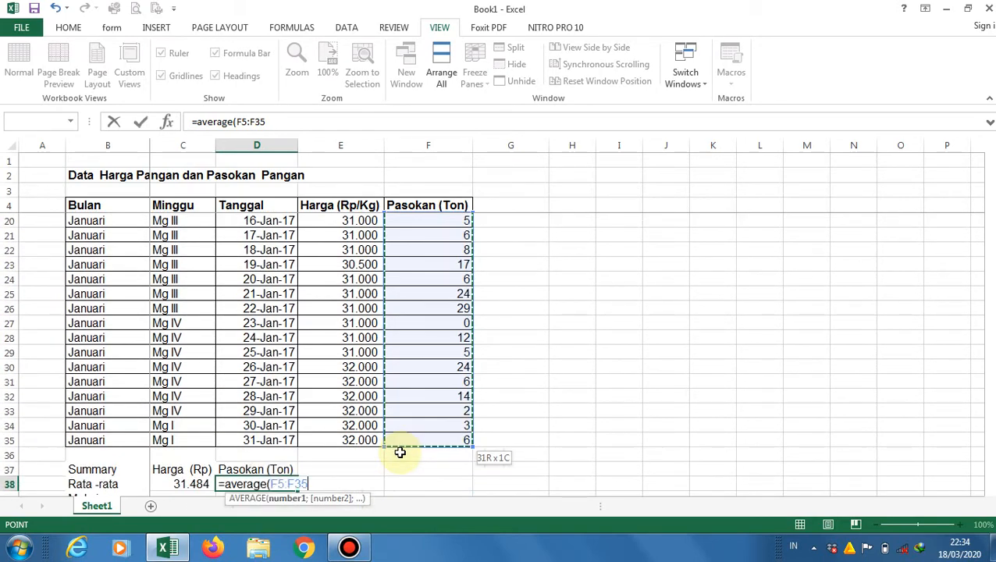
type(")")
key("Return")
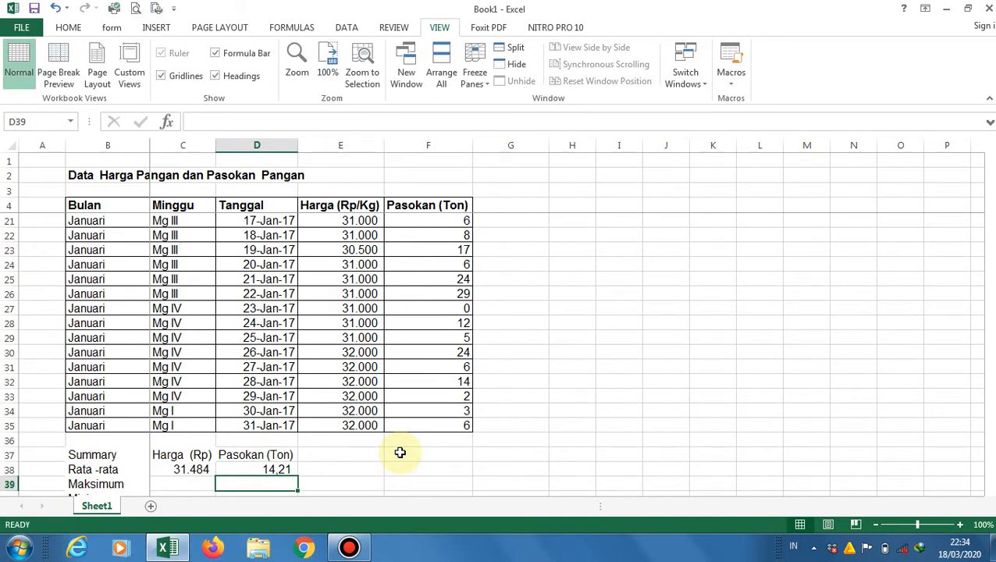
Step: Review the average formulas in C38 and D38 and the Maksimum and Minimum labels below Rata-rata
key("Left")
key("Down")
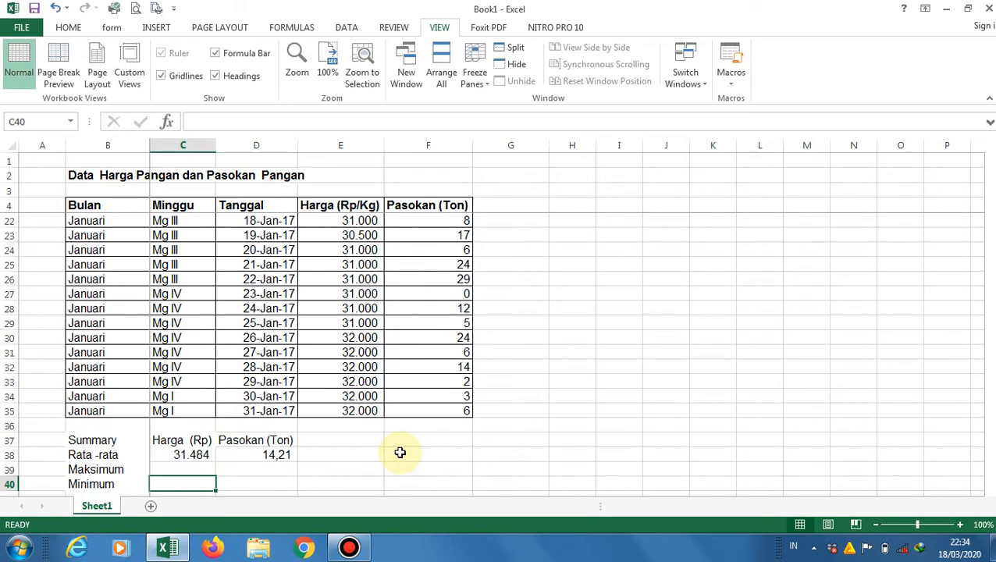
key("Up")
key("Up")
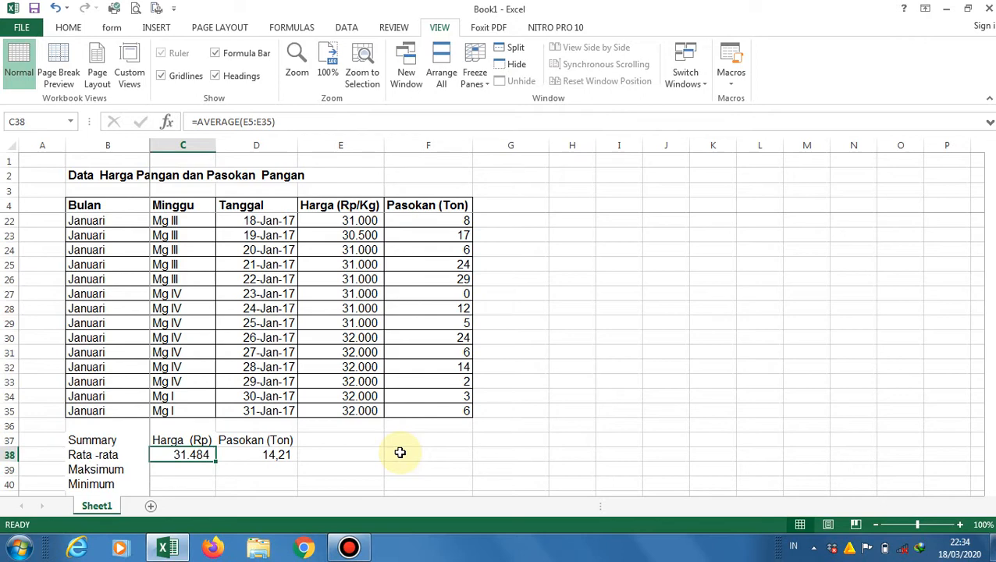
key("Right")
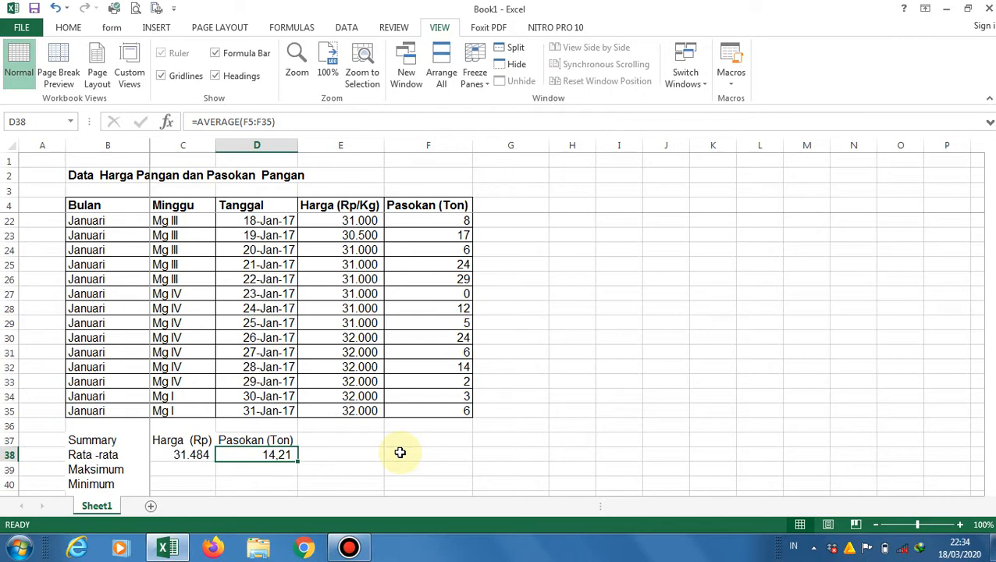
key("Left")
key("Left")
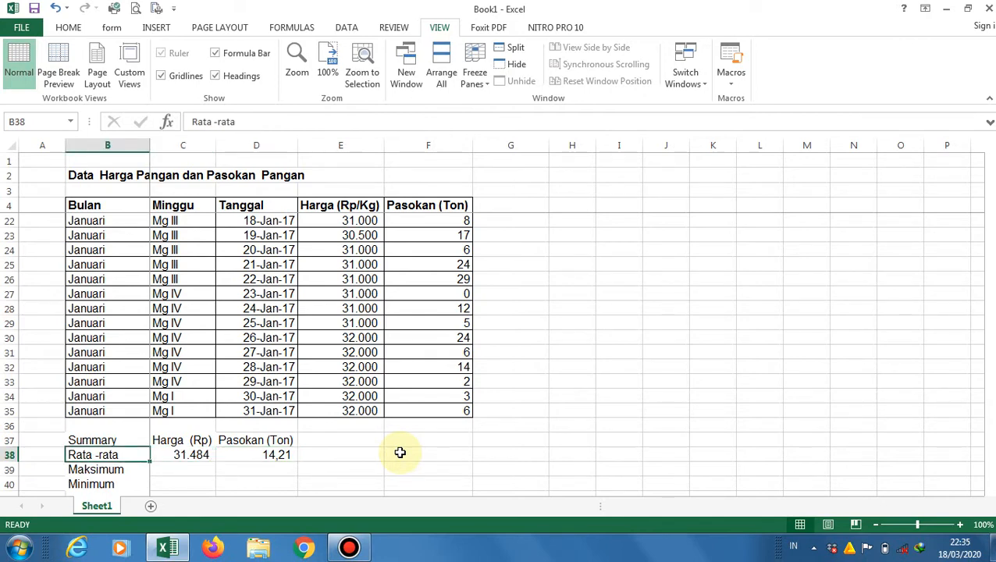
key("Down")
key("Down")
key("Down")
key("Up")
key("Up")
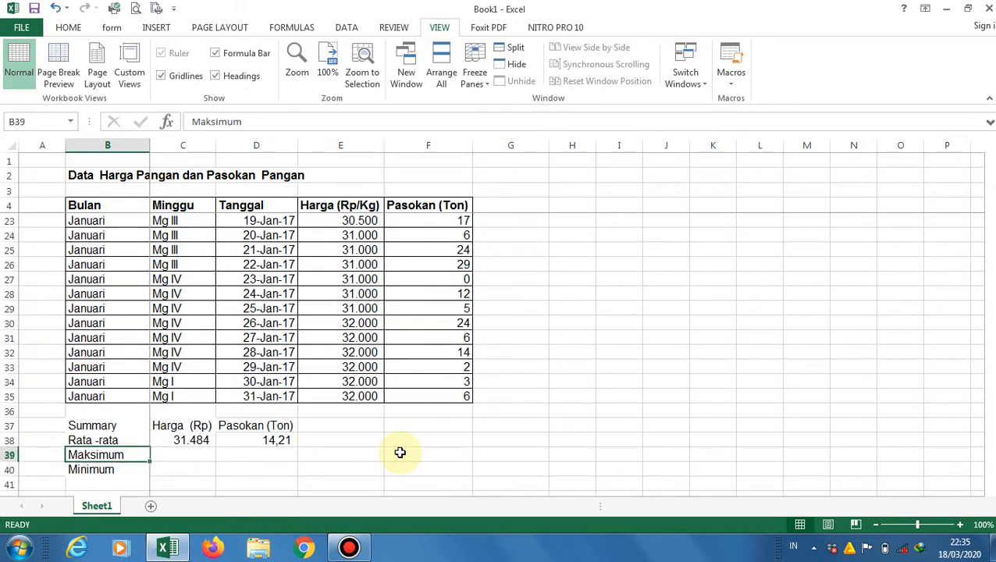
Step: Calculate the maximum price in C39, the Maksimum row under Harga (Rp), with =max(E5:E35)
key("Right")
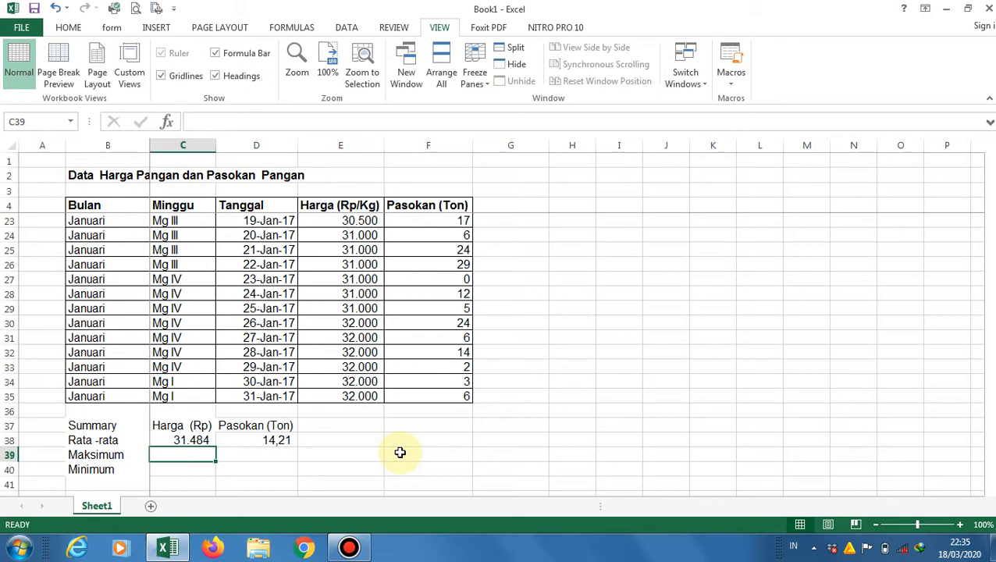
type("=")
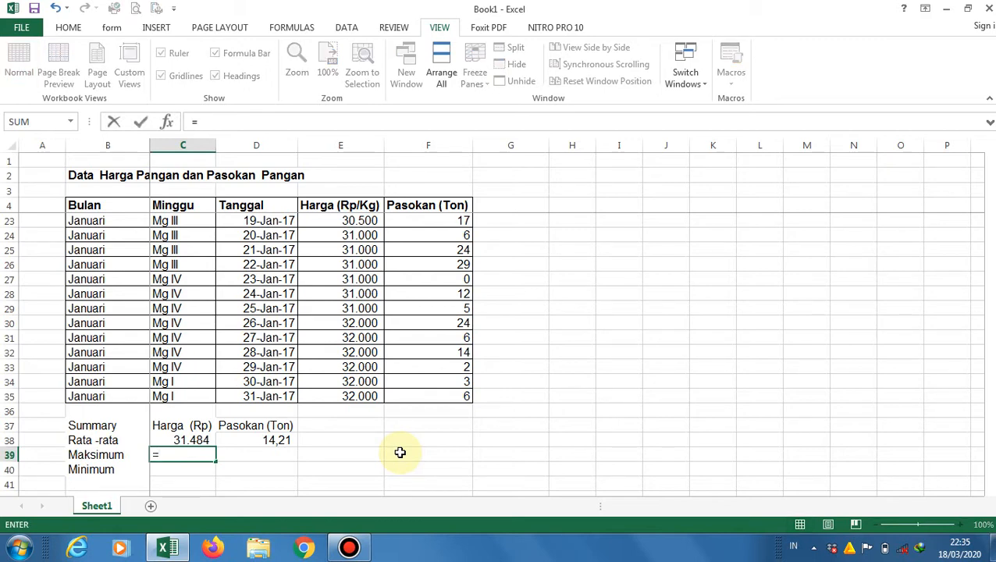
type("mas")
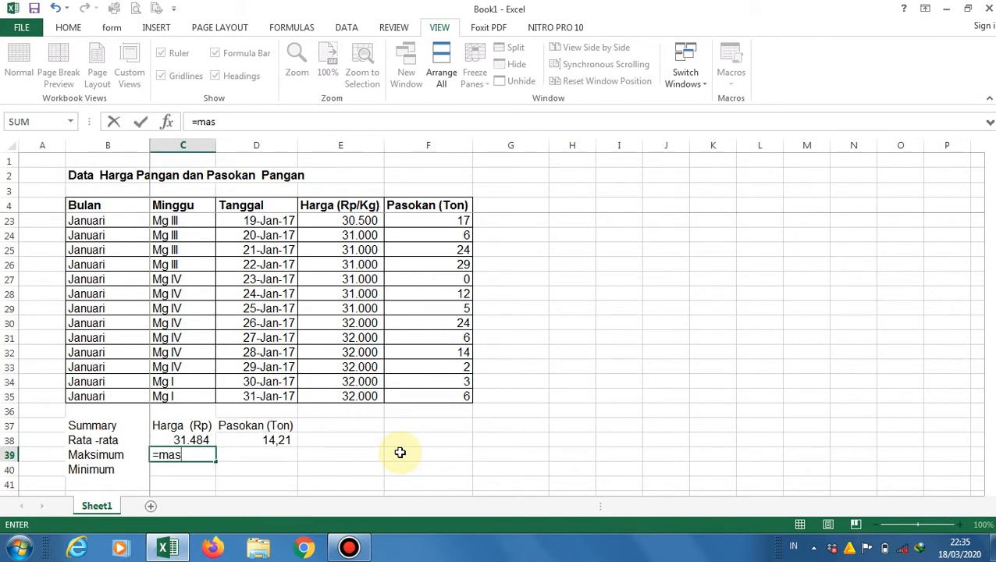
key("BackSpace")
type("x(")
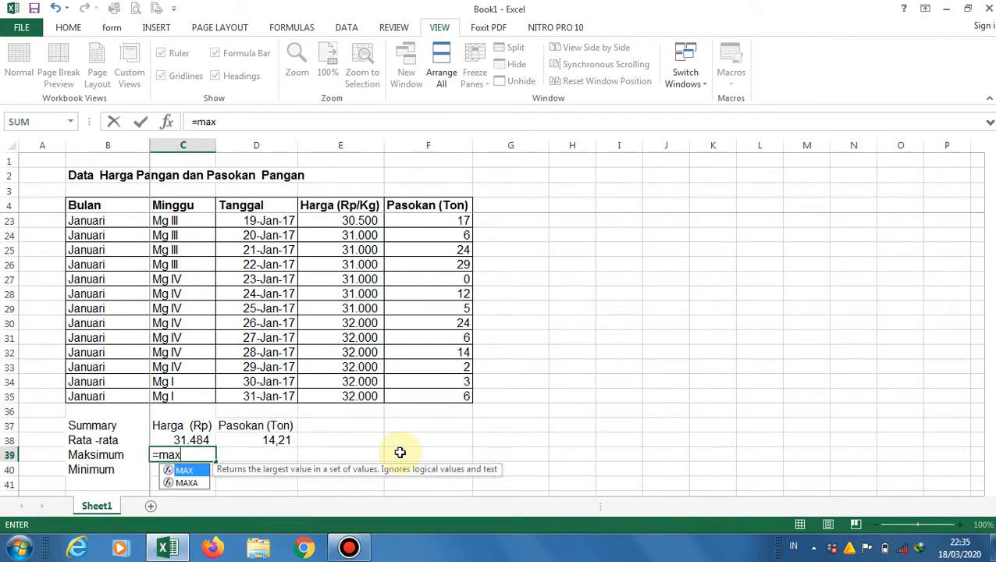
key("Up")
key("Up")
key("Up")
key("Up")
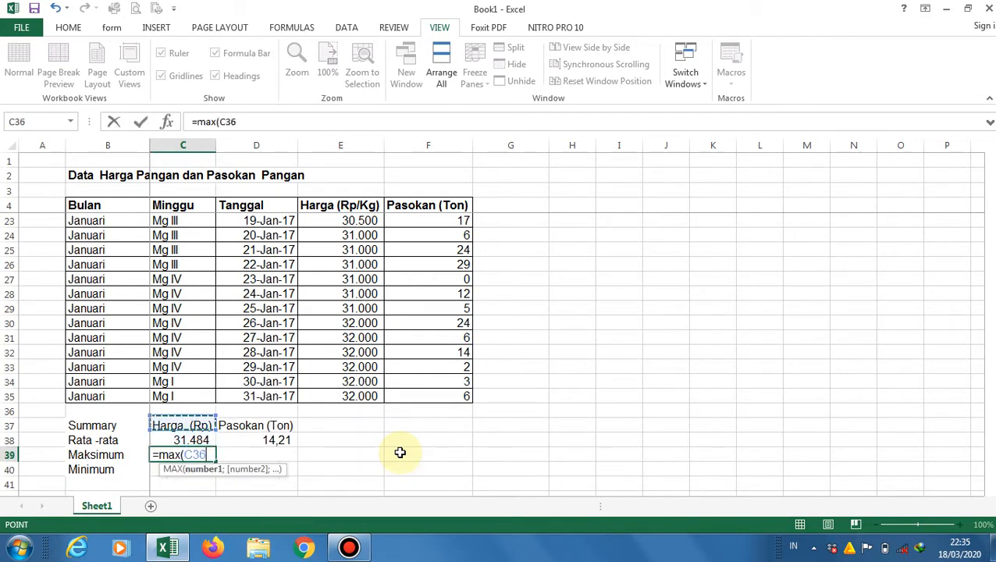
key("Right")
key("Right")
key("ctrl+Up")
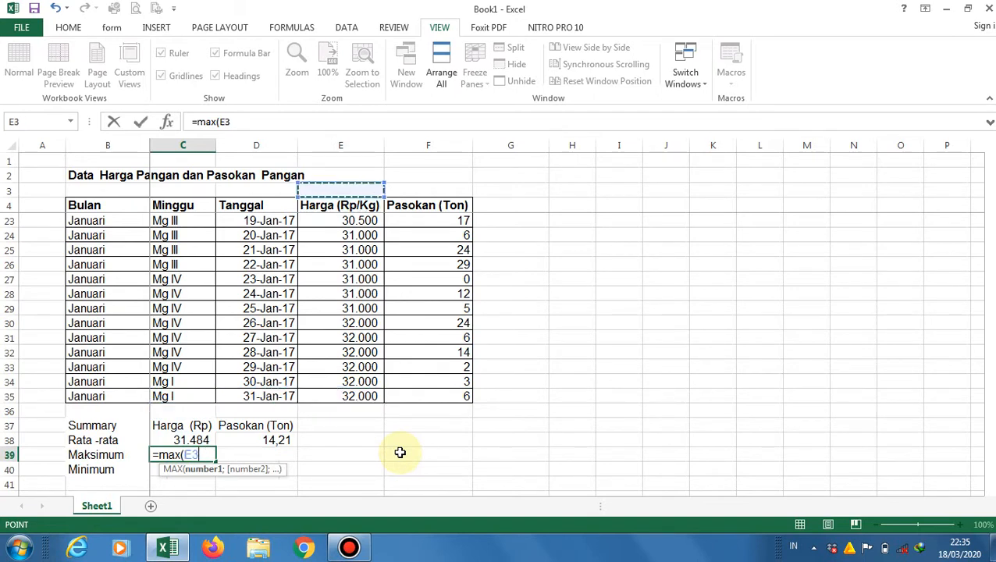
key("Down")
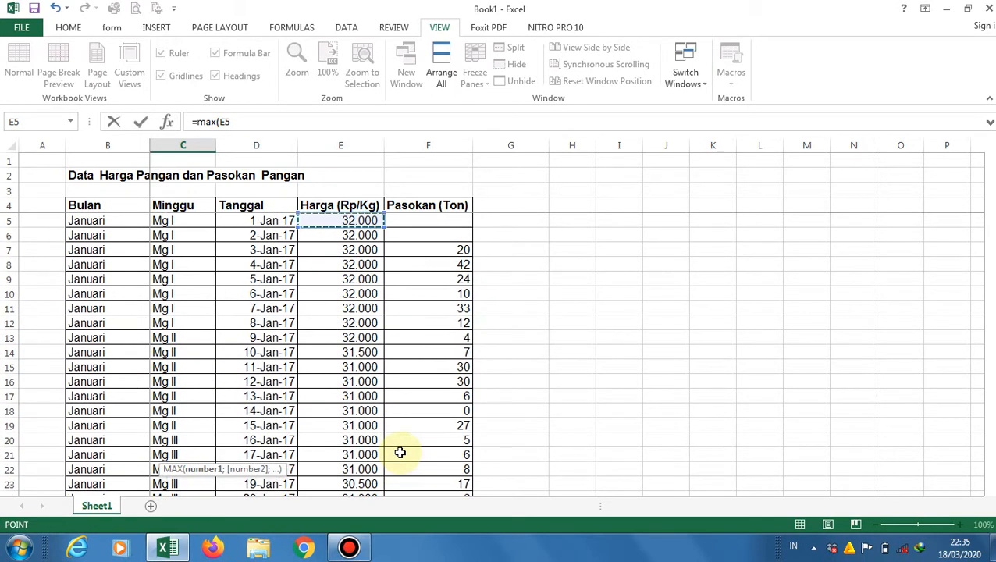
key("shift+Down")
key("shift+Down")
key("shift+Down")
key("shift+Down")
key("shift+Down")
key("shift+Down")
key("shift+Down")
key("shift+Down")
key("shift+Down")
key("shift+Down")
key("shift+Down")
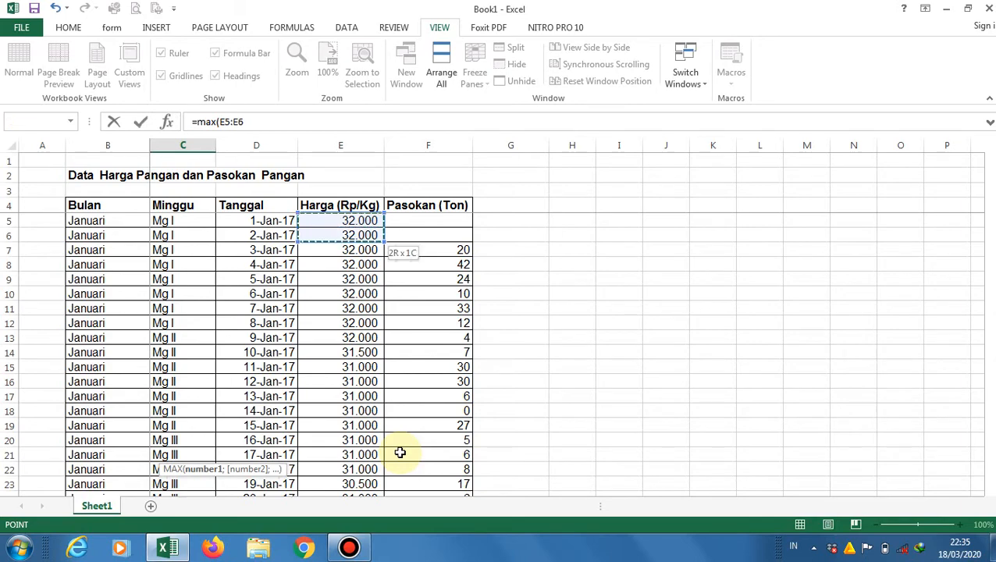
key("shift+Down")
key("shift+Down")
key("shift+Down")
key("shift+Down")
key("shift+Down")
key("shift+Down")
key("shift+Down")
key("shift+Down")
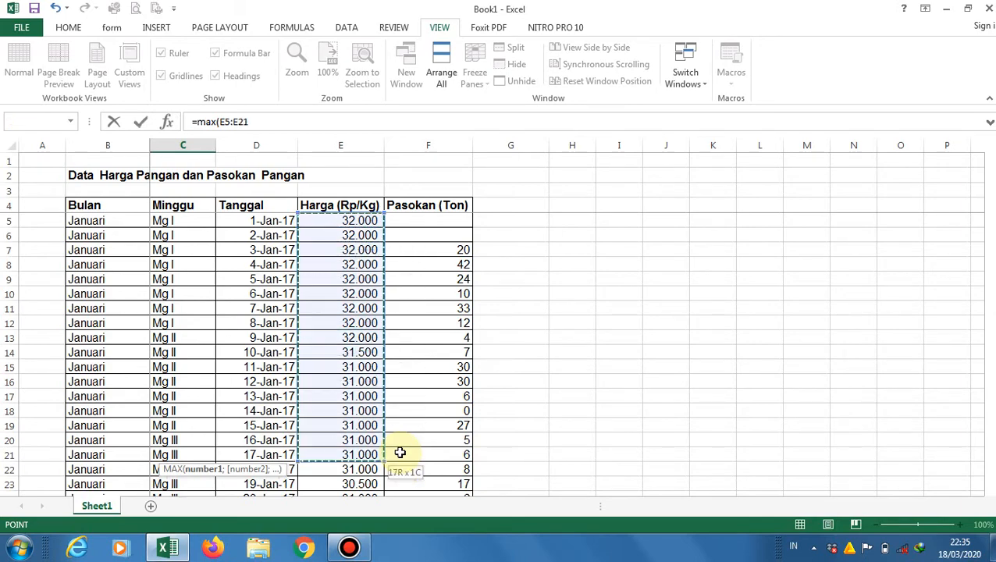
key("shift+Down")
key("shift+Down")
key("shift+Down")
key("shift+Down")
key("shift+Down")
key("shift+Down")
key("shift+Down")
key("shift+Down")
key("shift+Down")
key("shift+Down")
key("shift+Down")
key("shift+Down")
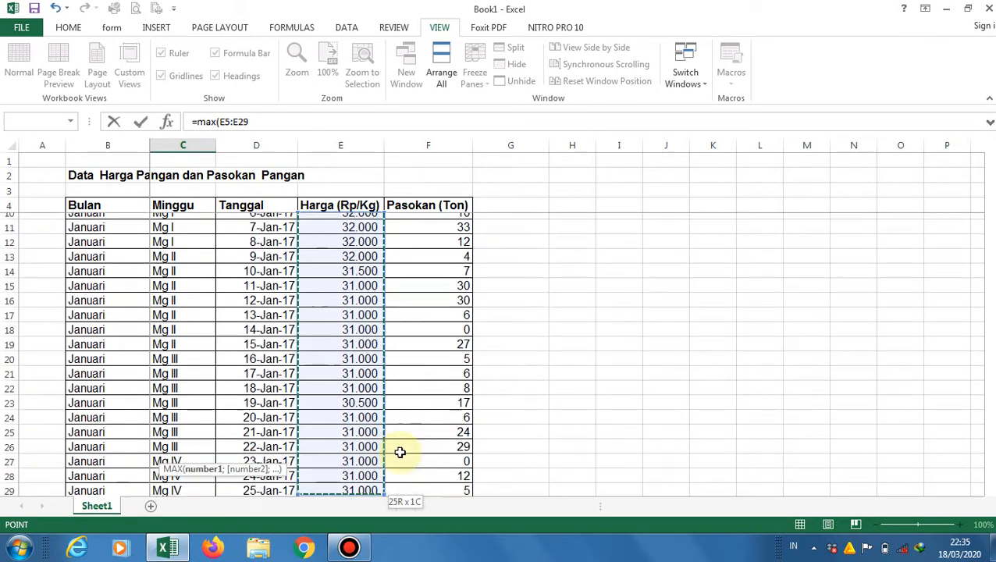
key("shift+Down")
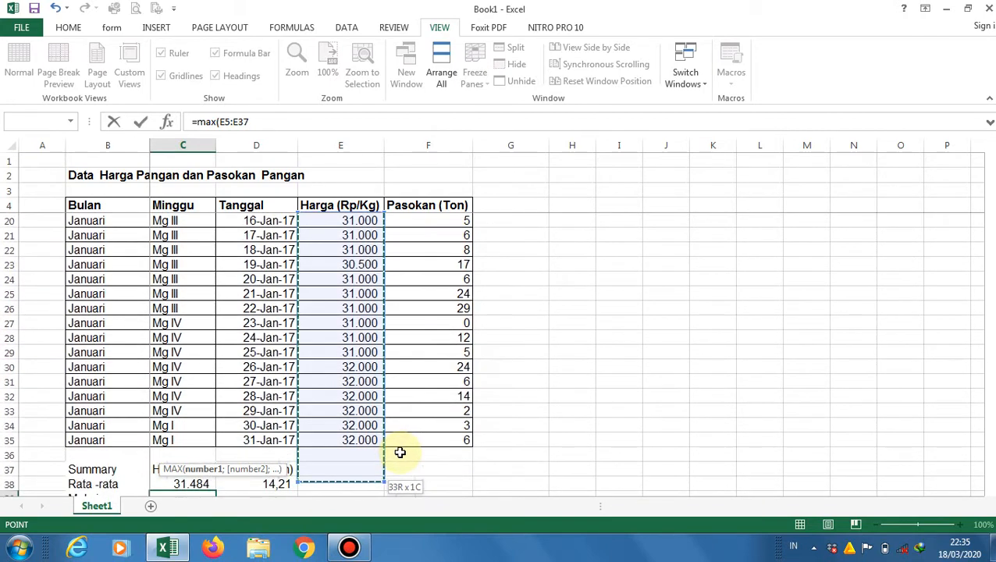
key("shift+Up")
key("shift+Up")
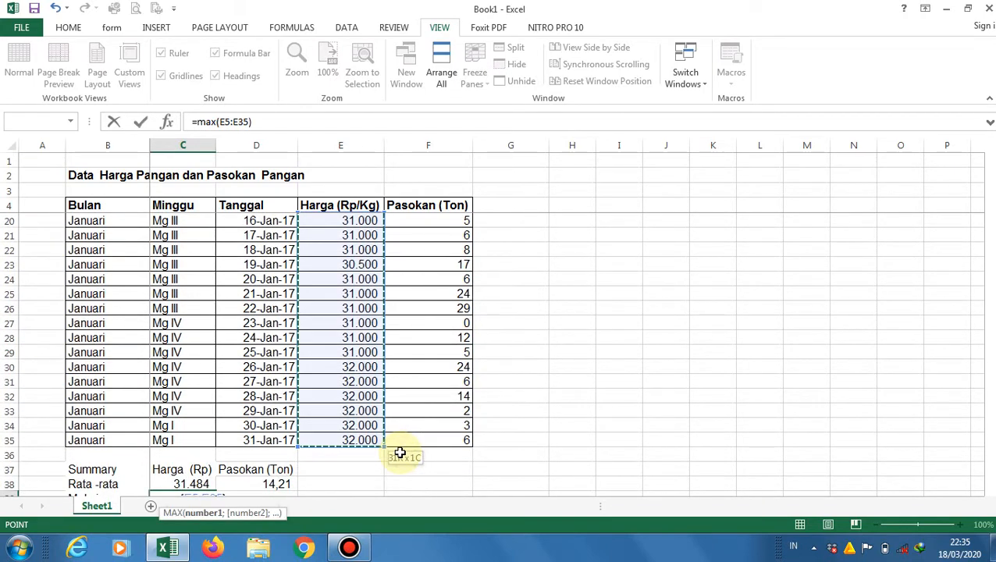
key("Return")
Step: Calculate the maximum supply in D39, the Maksimum row under Pasokan (Ton), with =max(F5:F35)
key("Up")
key("Right")
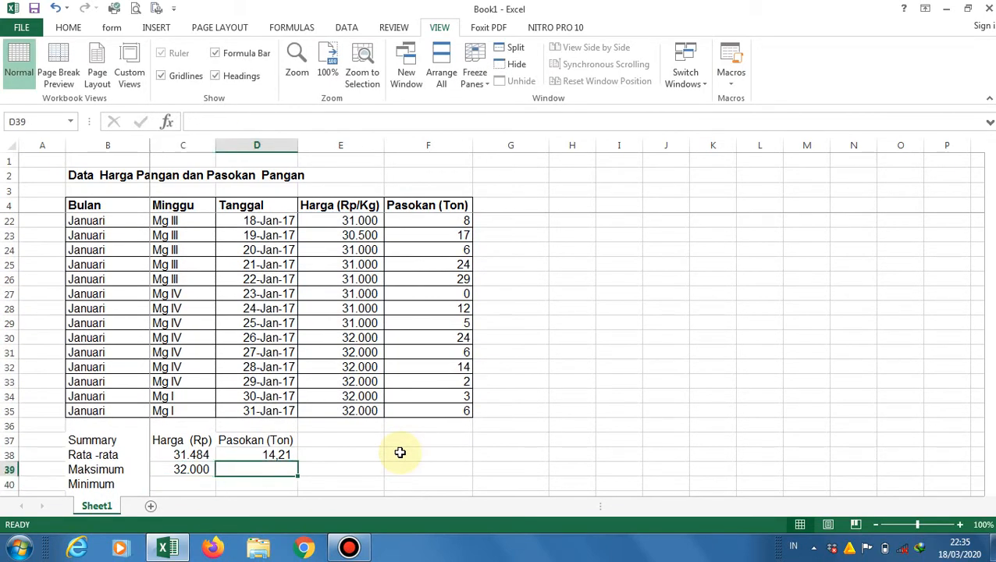
type("=")
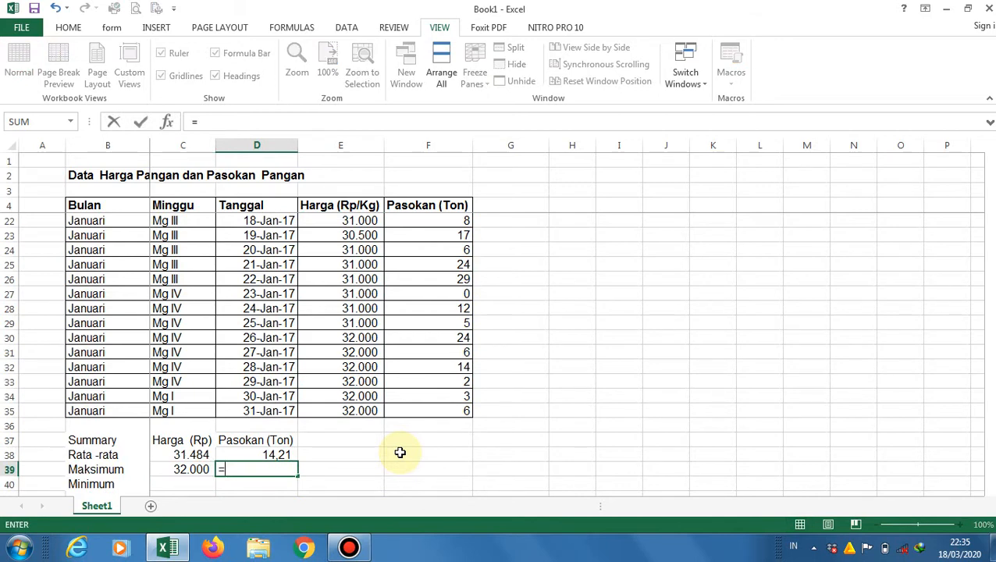
type("max(")
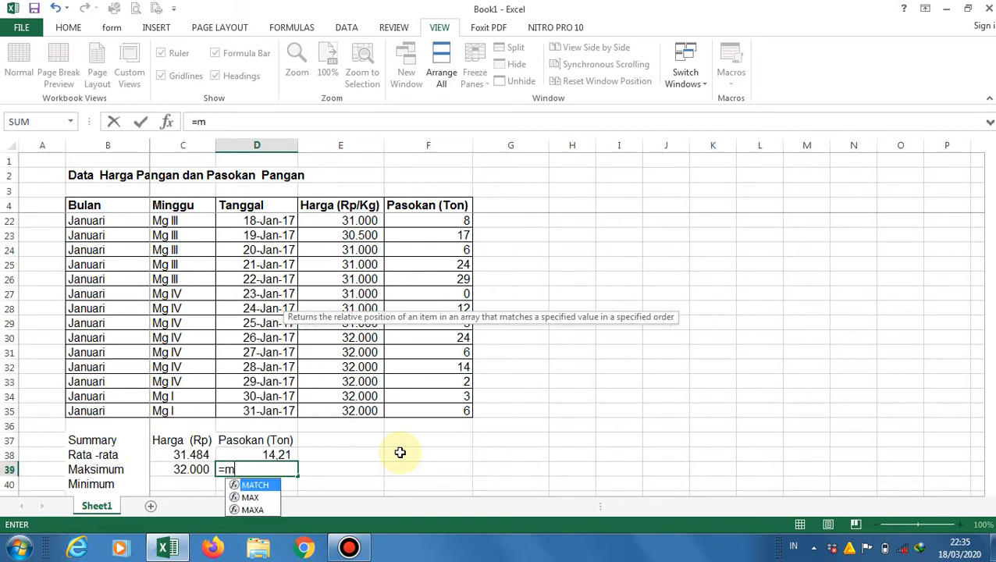
key("Right")
key("Right")
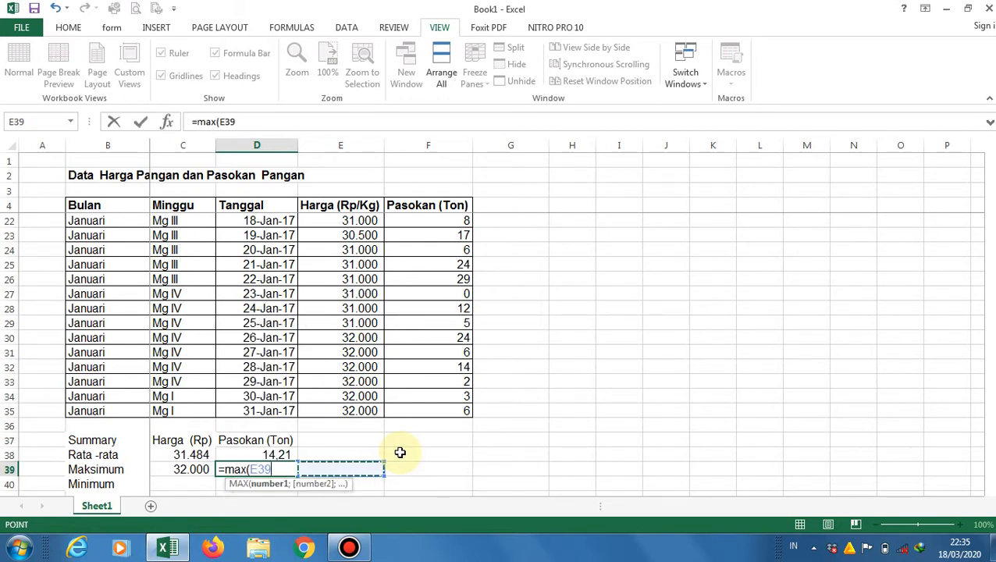
key("Up")
key("Up")
key("Up")
key("Up")
key("Up")
key("ctrl+Up")
key("Up")
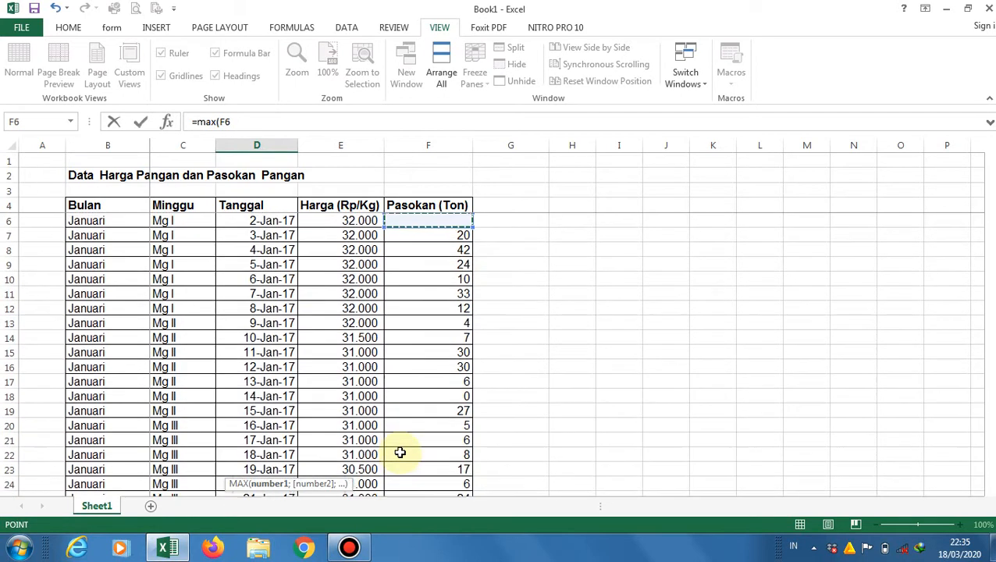
key("Down")
key("Up")
key("Up")
key("Down")
key("Up")
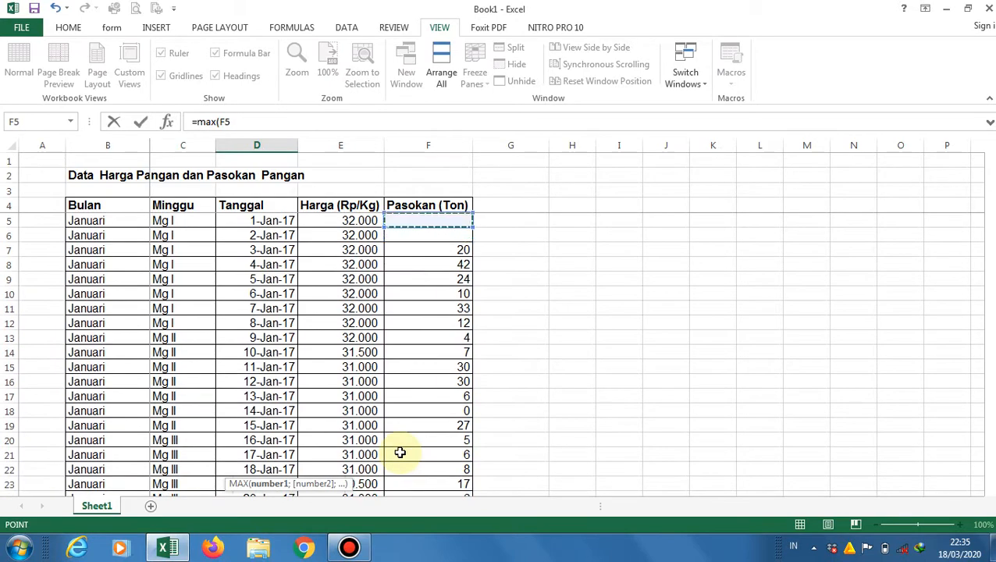
key("shift+Down")
key("shift+Down")
key("shift+Down")
key("shift+Down")
key("shift+Down")
key("shift+Down")
key("shift+Down")
key("shift+Down")
key("shift+Down")
key("shift+Down")
key("shift+Down")
key("shift+Down")
key("shift+Down")
key("shift+Down")
key("shift+Down")
key("shift+Down")
key("shift+Down")
key("shift+Down")
key("shift+Down")
key("shift+Down")
key("shift+Down")
key("shift+Down")
key("shift+Down")
key("shift+Down")
key("shift+Down")
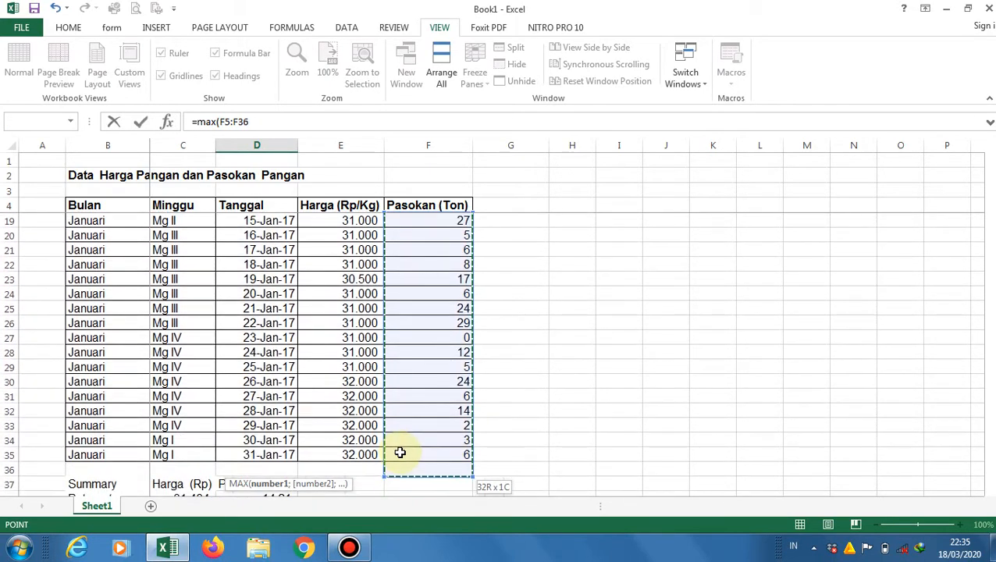
key("shift+Up")
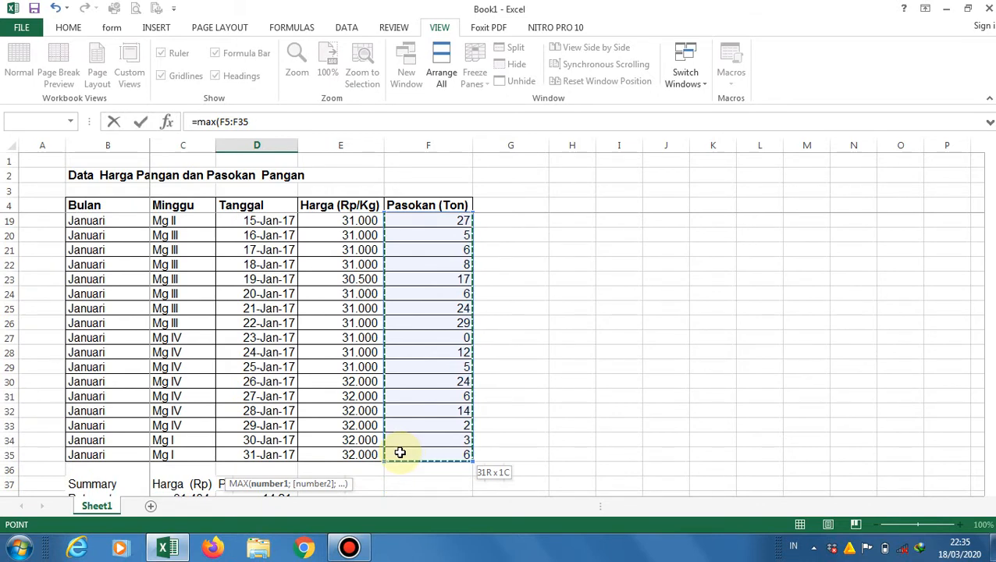
type(")")
key("Return")
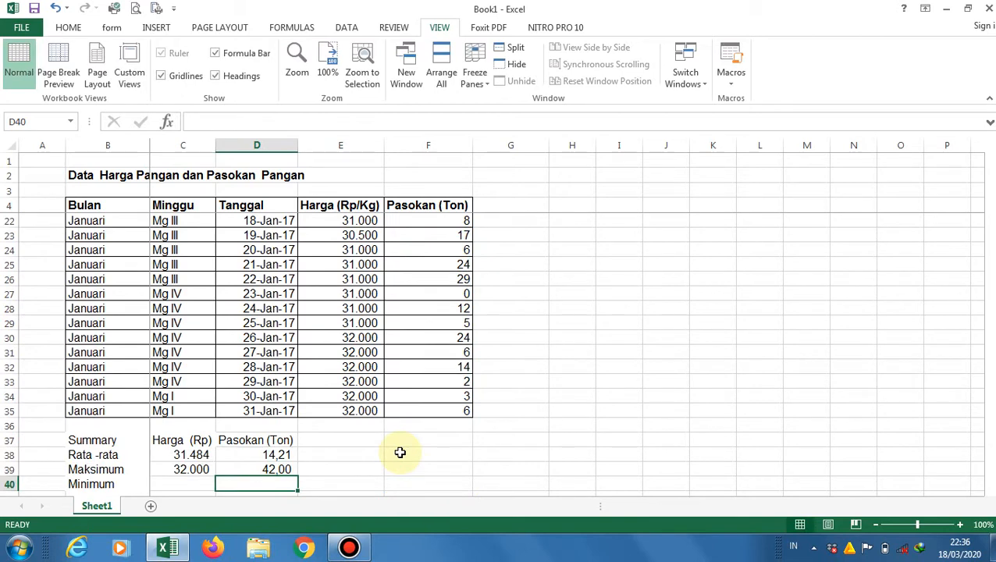
Step: Calculate the minimum price in C40, the Minimum row under Harga (Rp), with =min(E5:E35)
key("Left")
key("Left")
key("Down")
key("Up")
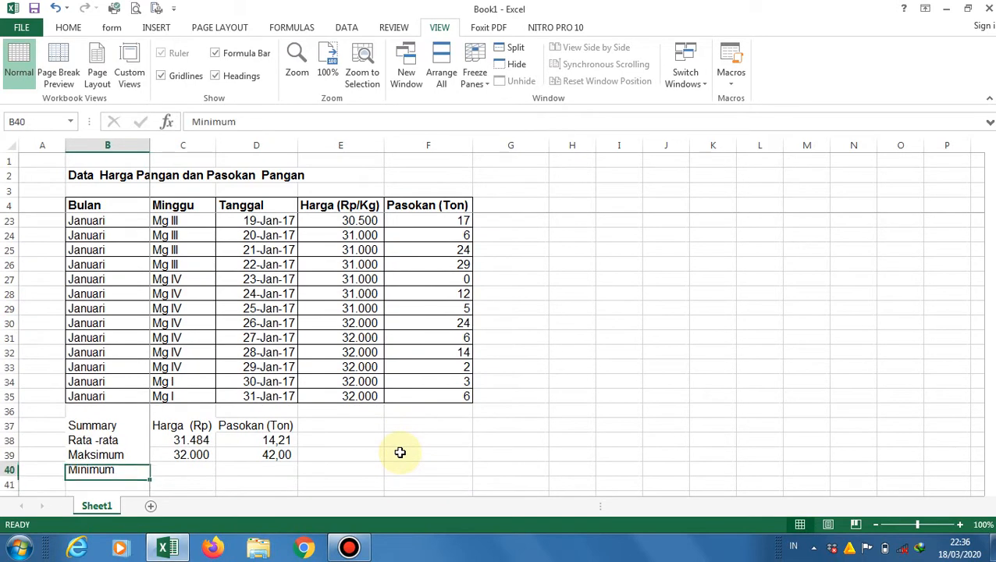
key("Right")
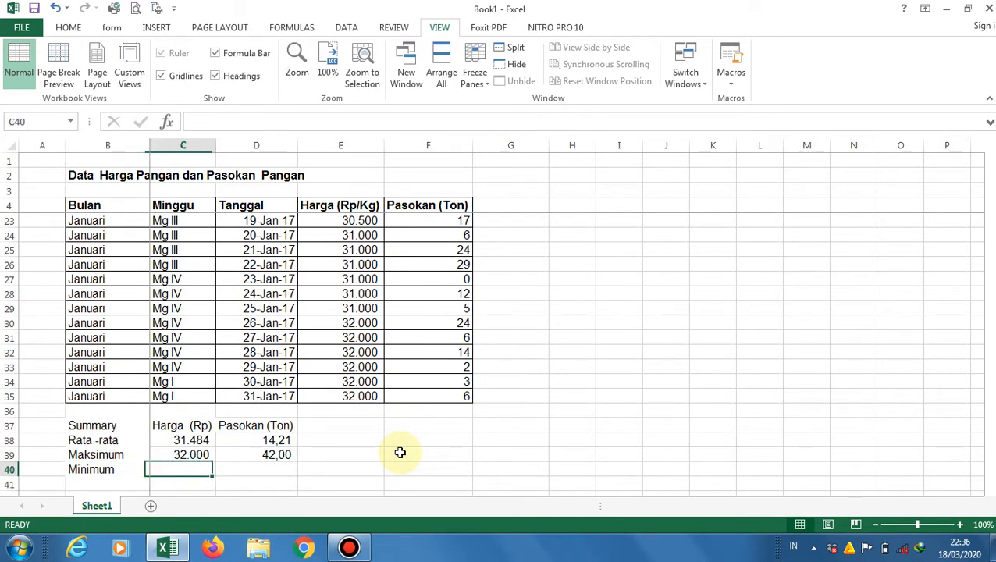
type("=")
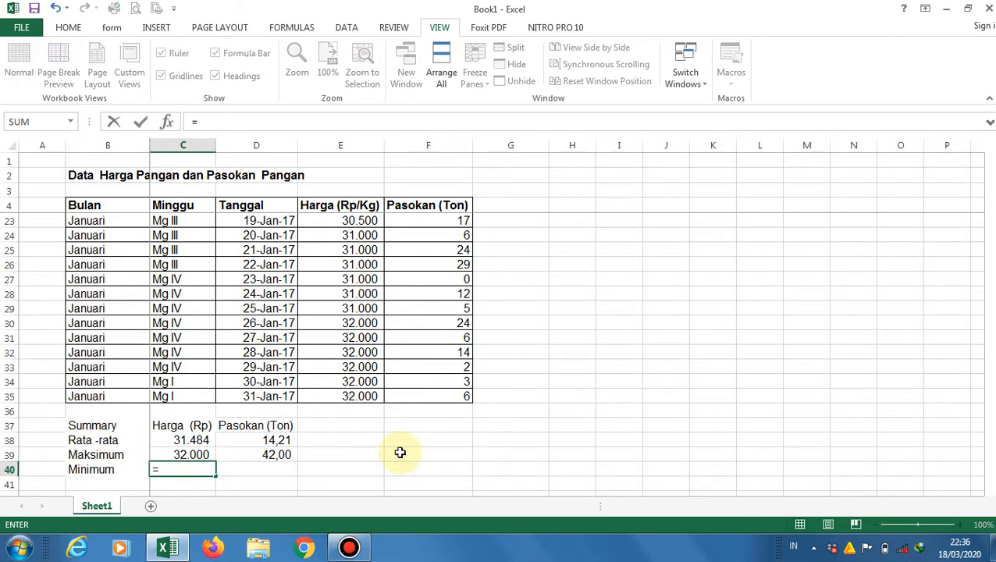
type("mi")
type("n")
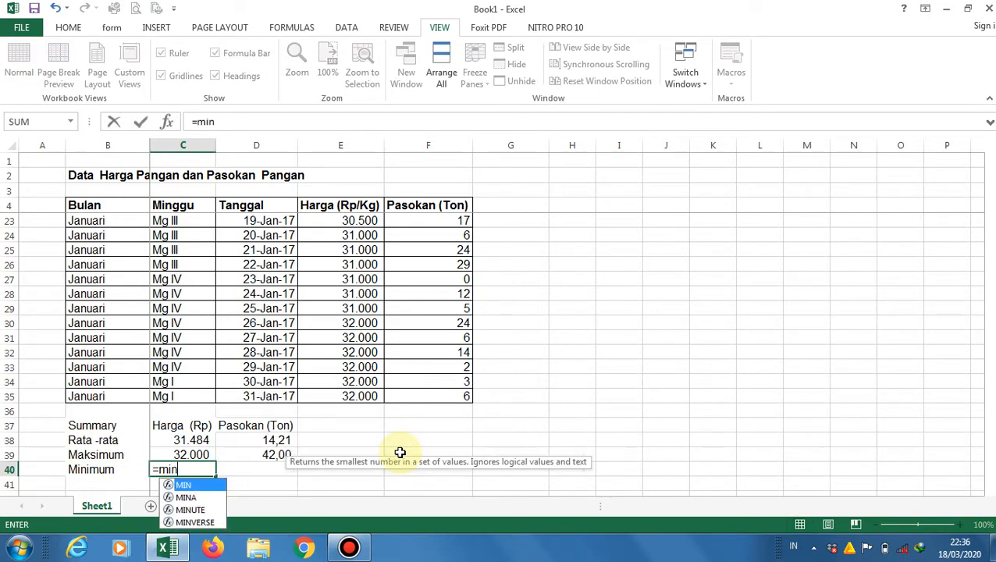
type("(")
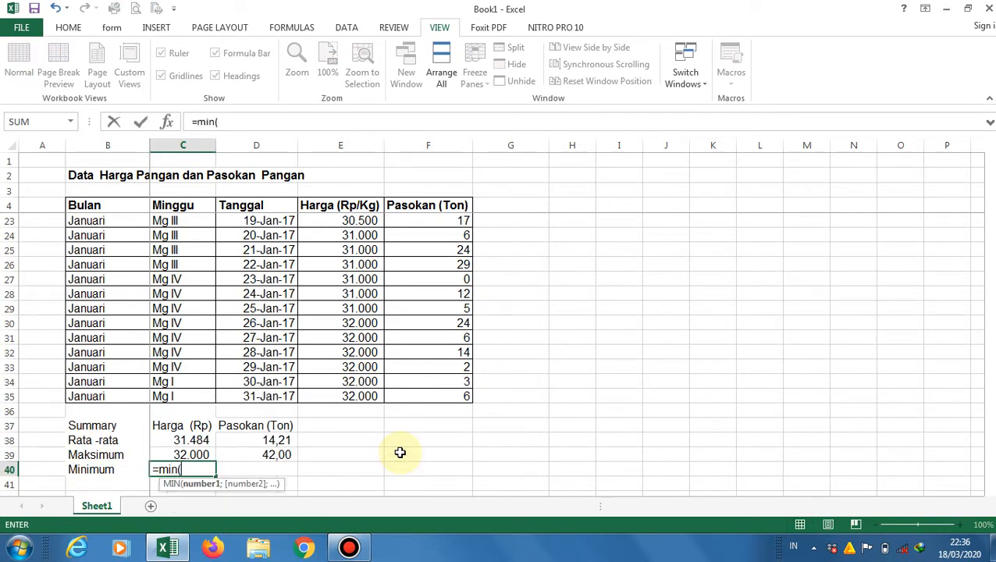
key("Up")
key("Up")
key("Up")
key("Right")
key("Right")
key("Right")
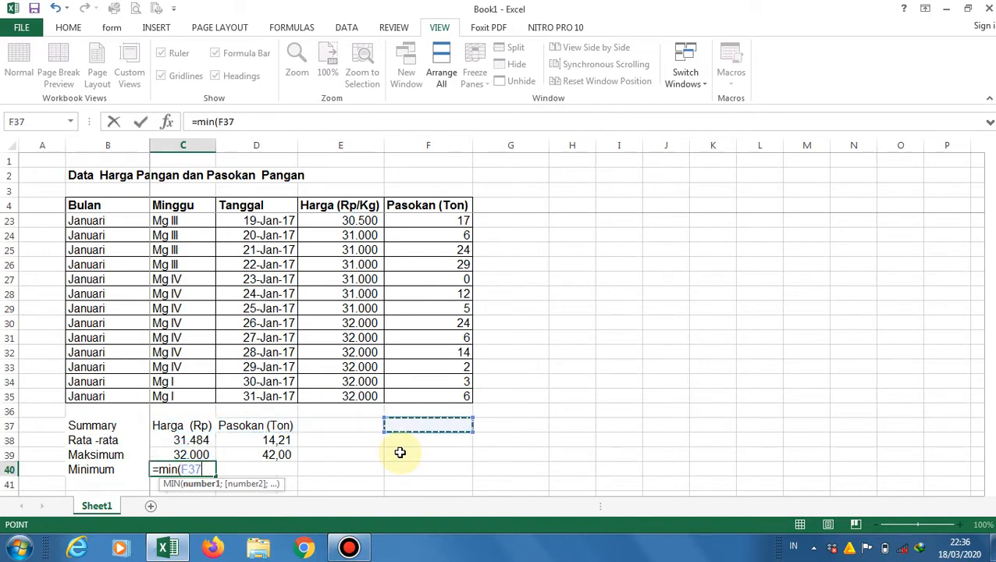
key("Up")
key("Left")
key("Up")
key("Up")
key("Up")
key("Up")
key("Up")
key("Up")
key("Up")
key("Up")
key("Up")
key("Up")
key("Up")
key("Up")
key("Up")
key("Up")
key("Up")
key("Down")
key("Down")
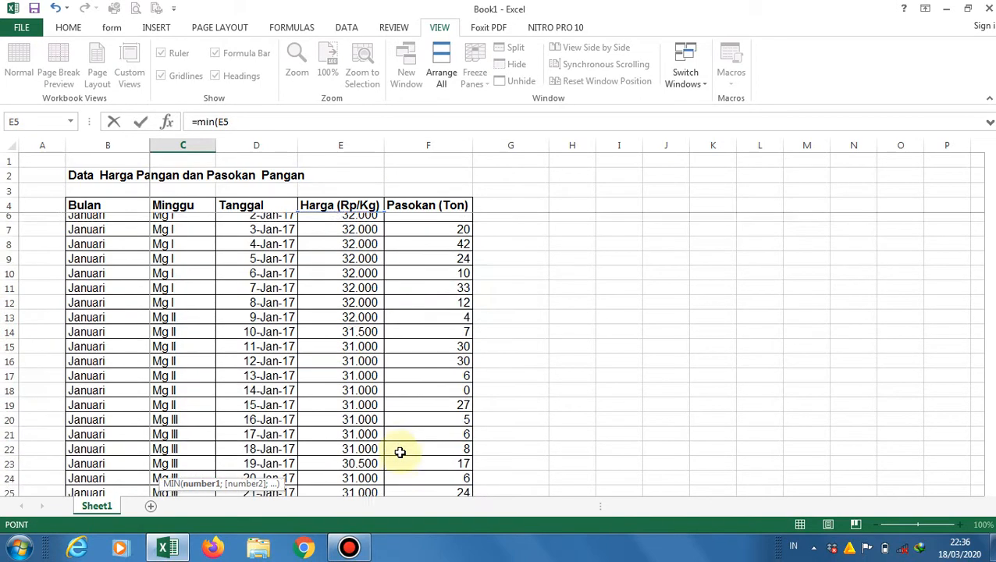
key("ctrl+shift+Down")
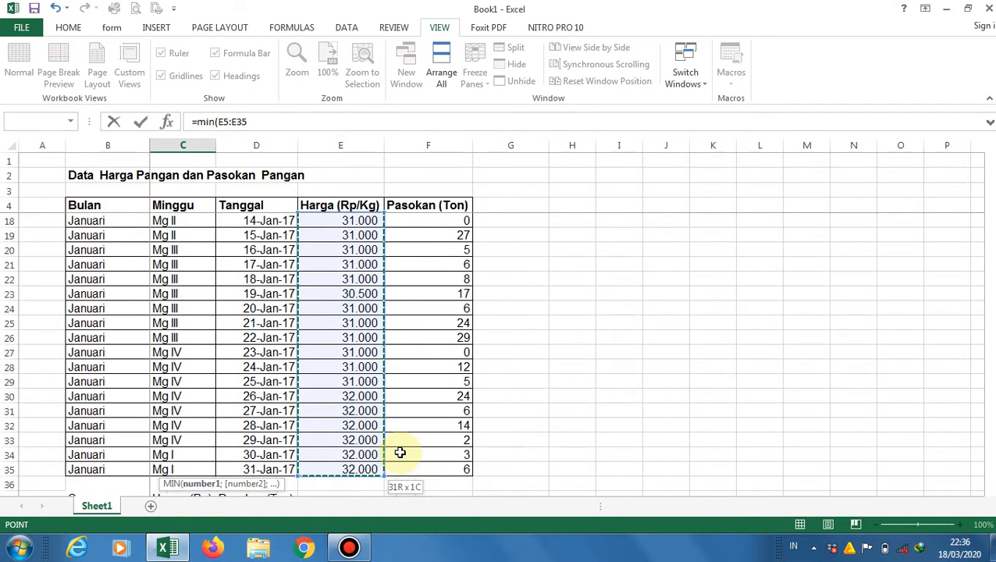
key("Return")
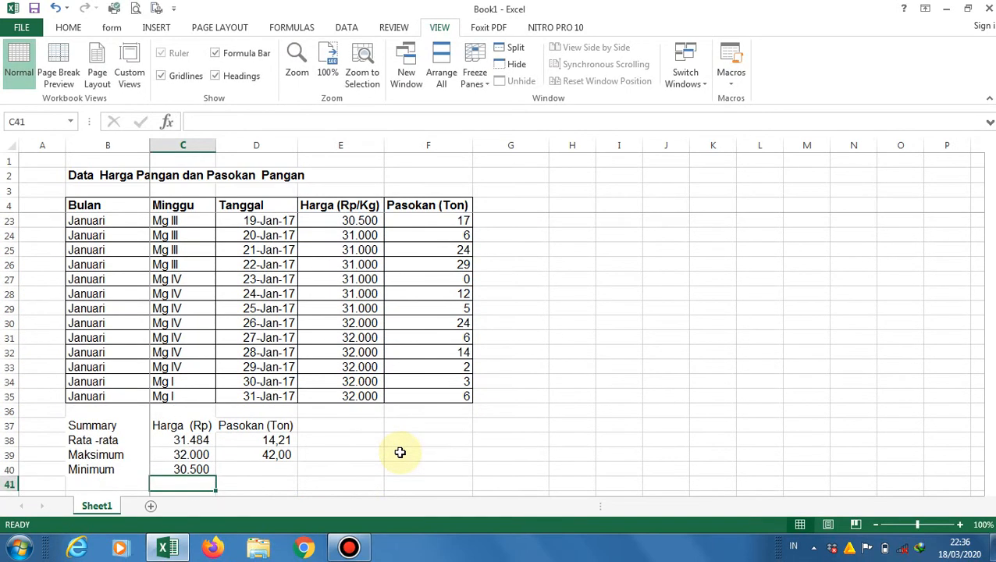
Step: Review the maximum and average formulas in the summary's Harga (Rp) and Pasokan (Ton) columns
key("Right")
key("Up")
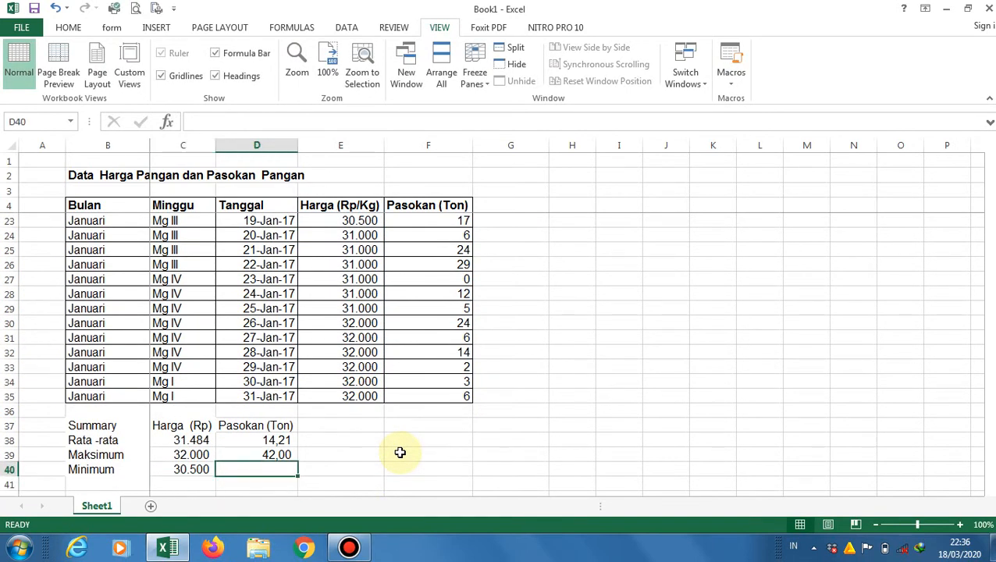
key("Up")
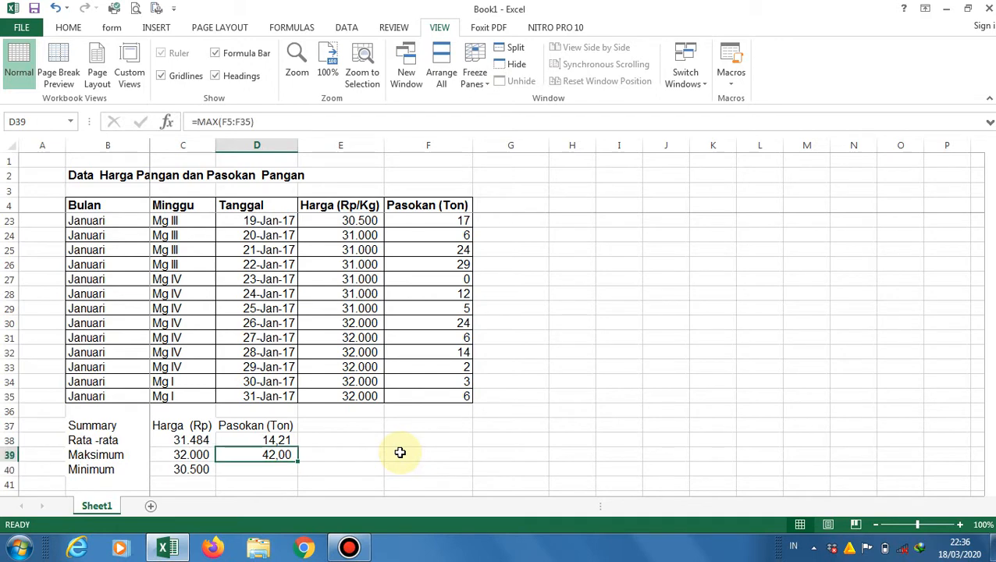
key("Right")
key("Up")
key("Left")
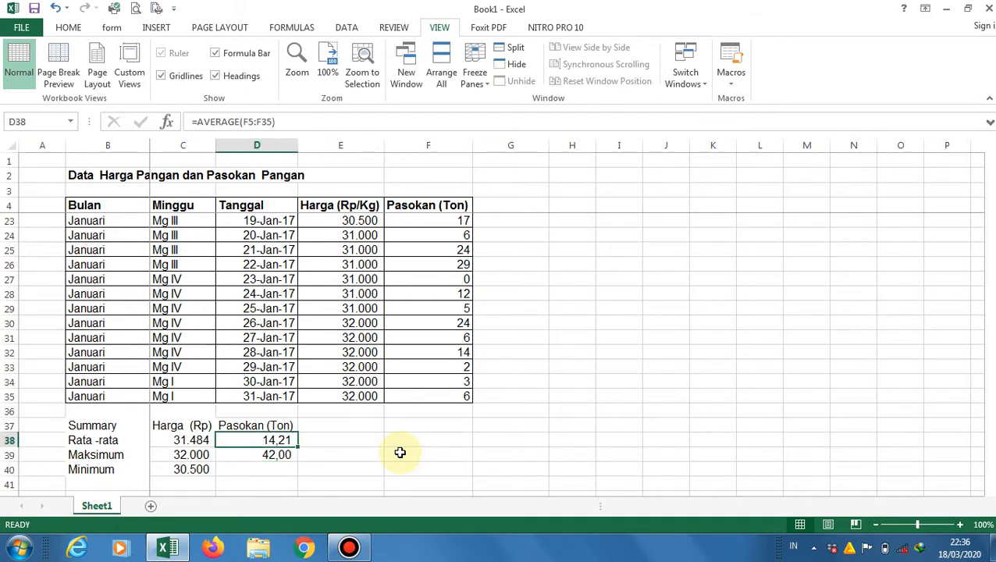
key("Down")
key("Down")
key("Left")
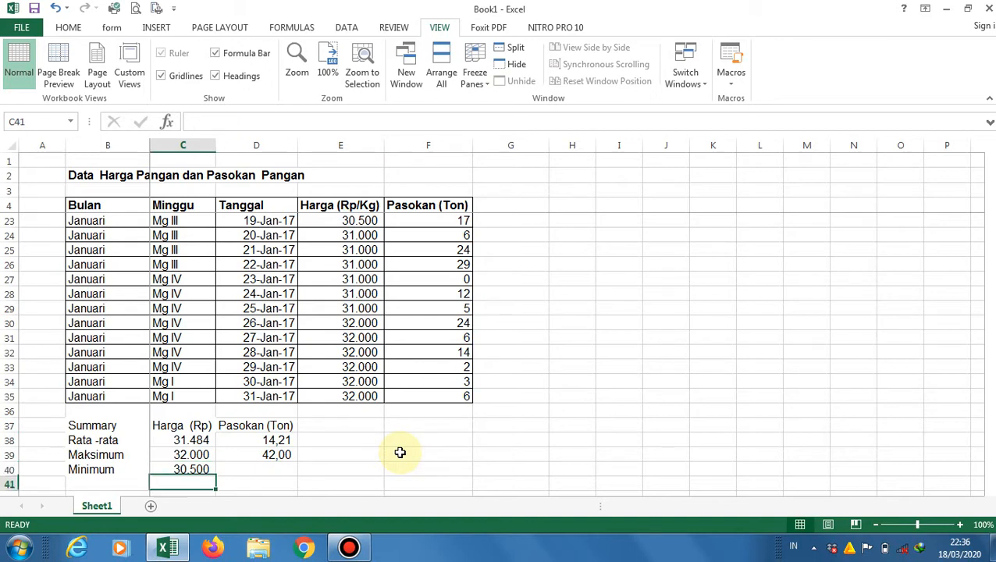
key("Up")
key("Up")
key("Up")
key("Up")
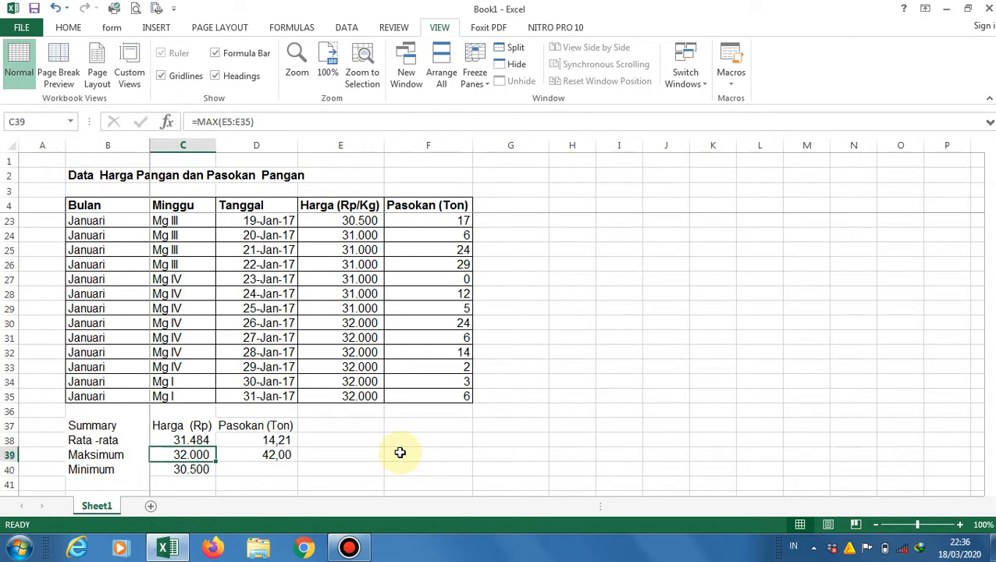
Step: Examine the daily supply values in the Pasokan (Ton) column of the data table, from F5 down to the last row
key("Right")
key("Right")
key("Up")
key("ctrl+Up")
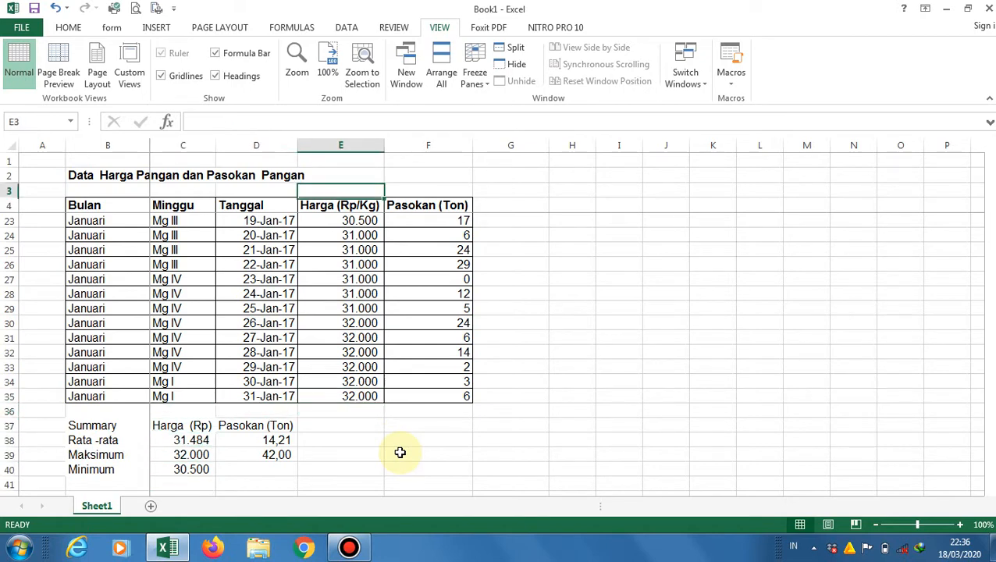
key("Down")
key("Right")
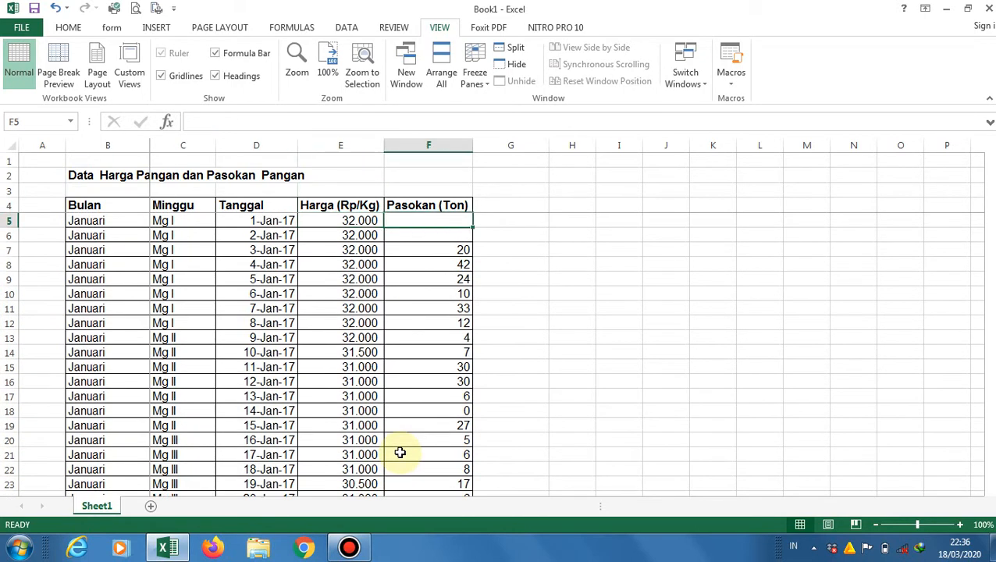
key("Down")
key("Down")
key("Down")
key("Down")
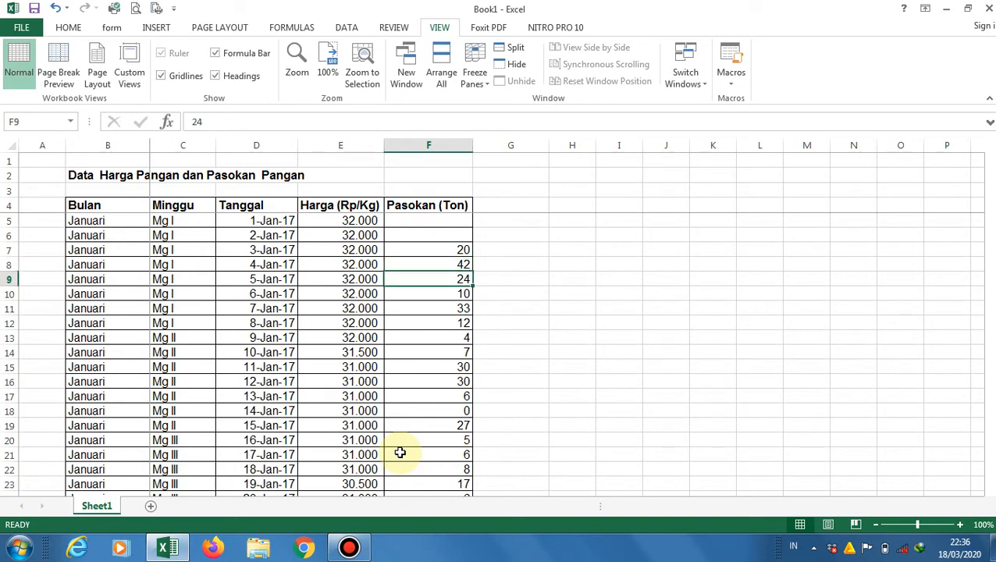
key("Down")
key("Down")
key("ctrl+Down")
key("Down")
key("Down")
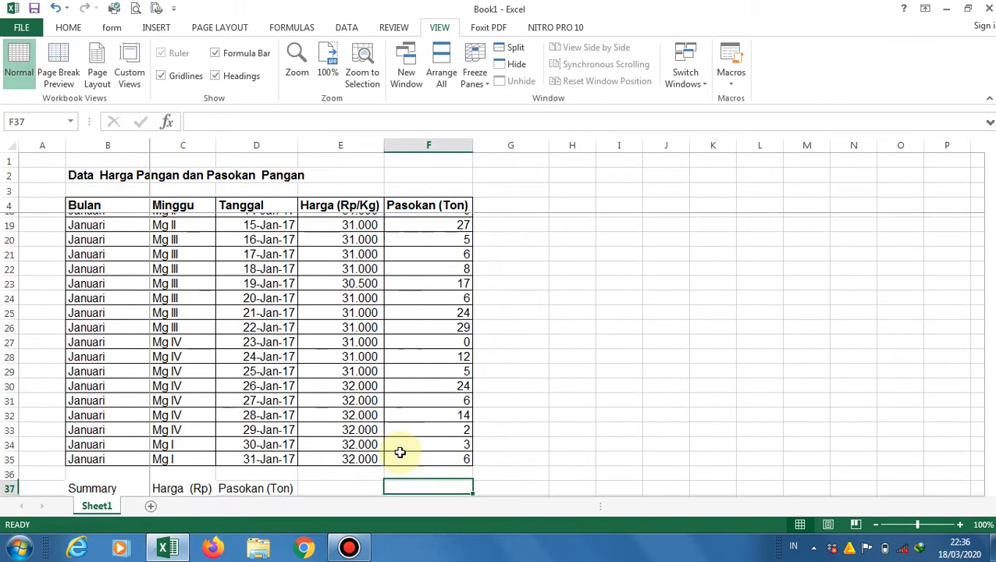
Step: Copy the minimum price formula from C40 to D40 to calculate the minimum supply under Pasokan (Ton)
key("Left")
key("Left")
key("Down")
key("Down")
key("Down")
key("Down")
key("Left")
key("Up")
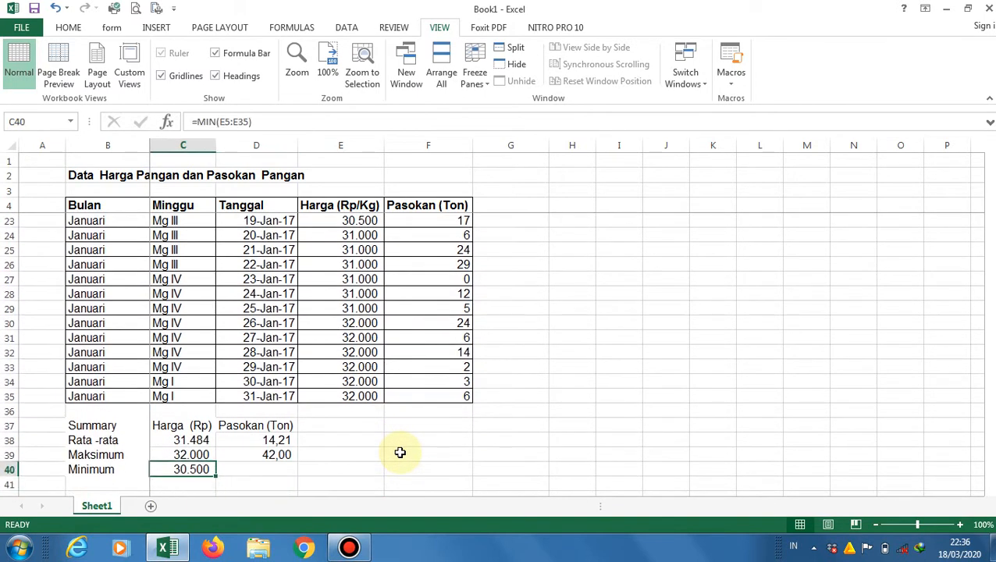
key("ctrl+c")
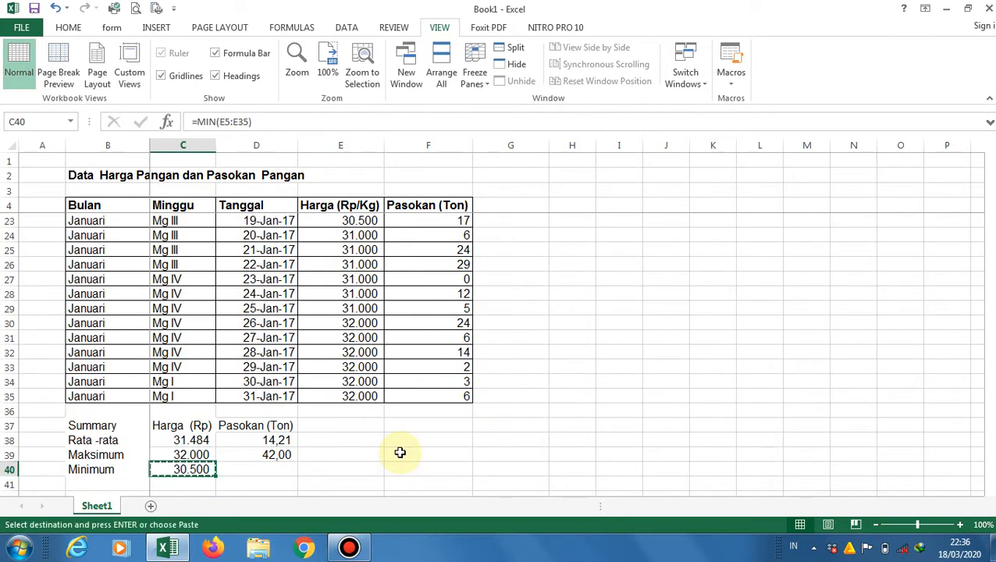
key("Right")
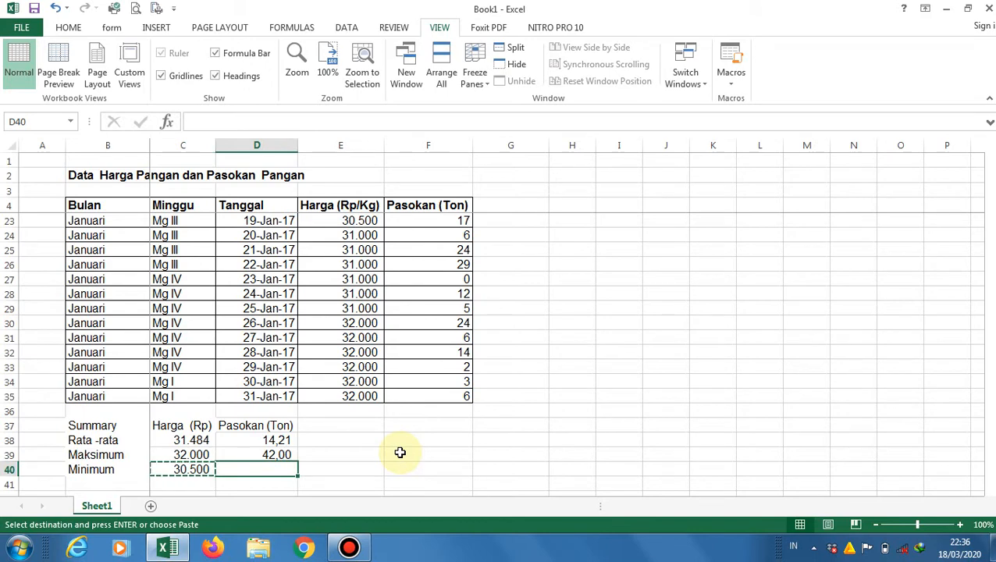
key("ctrl+v")
key("Down")
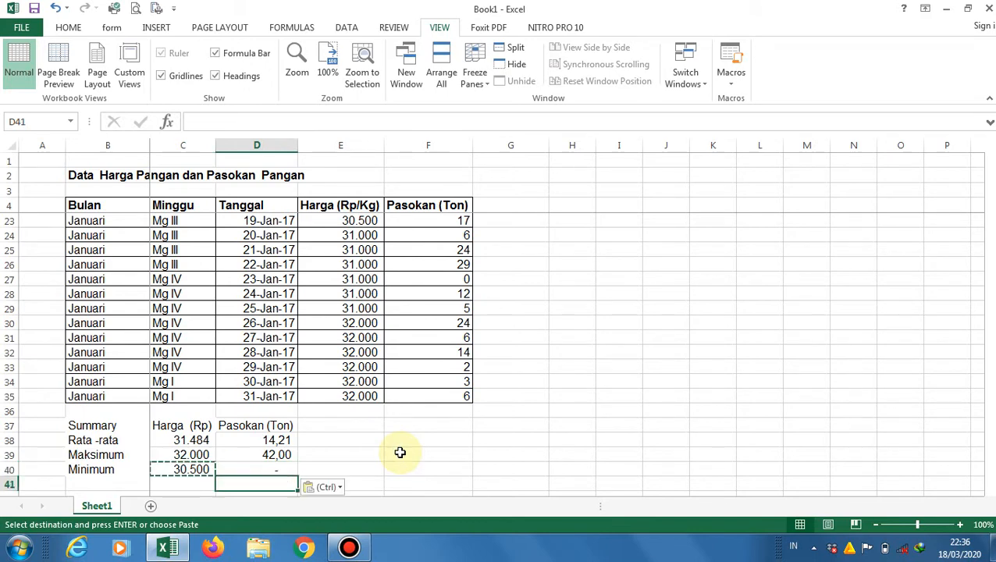
key("Up")
key("Up")
key("Down")
key("Right")
key("Up")
key("Up")
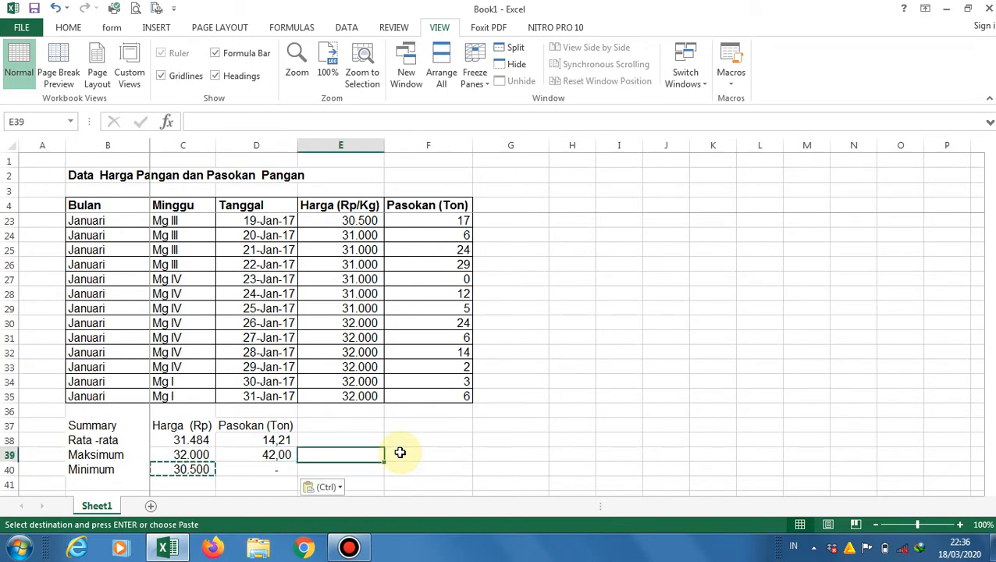
key("Left")
key("Down")
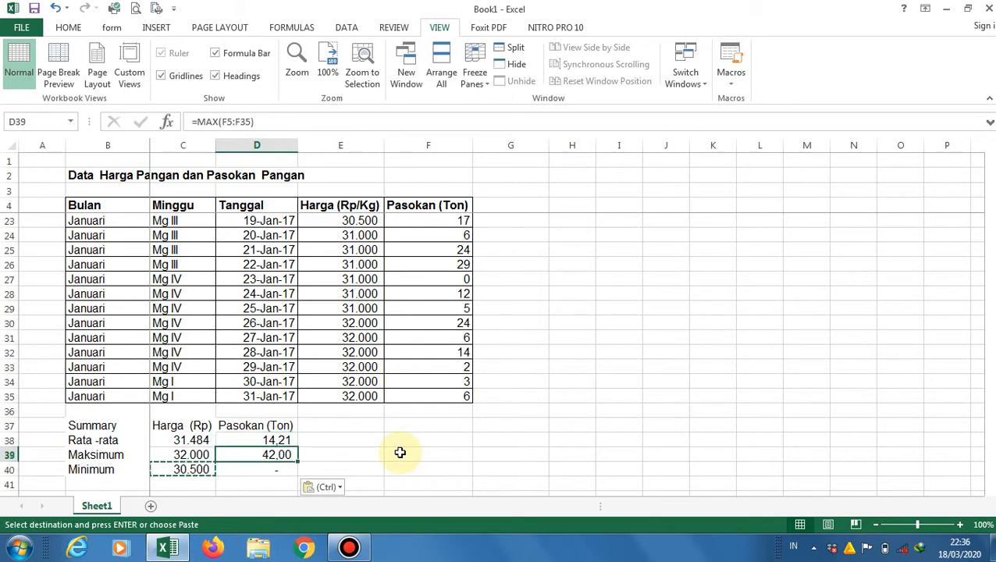
key("Escape")
Step: Check the average, maximum and minimum formulas for price and supply in summary cells C38 to D40
key("Left")
key("Down")
key("Down")
key("Down")
key("Down")
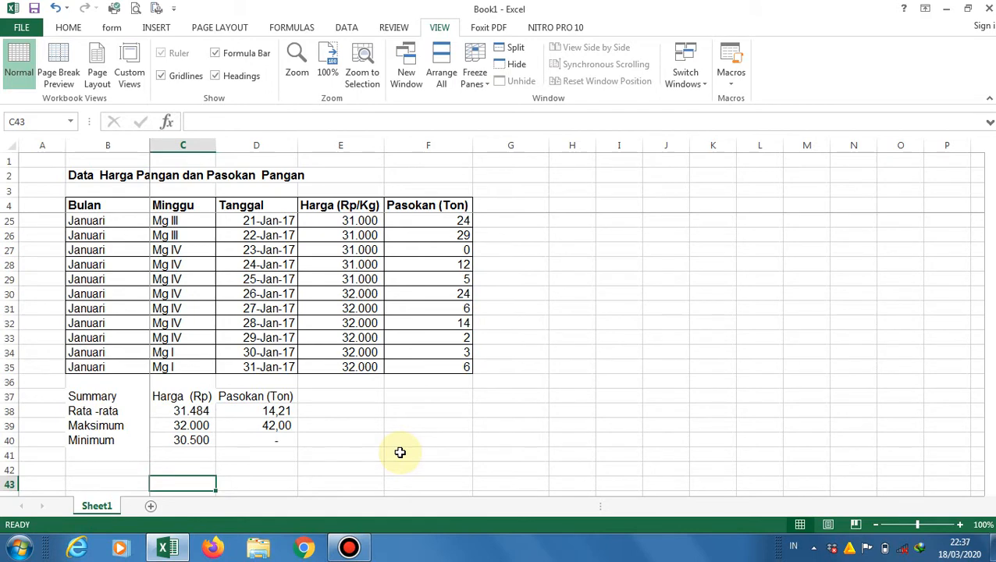
key("Up")
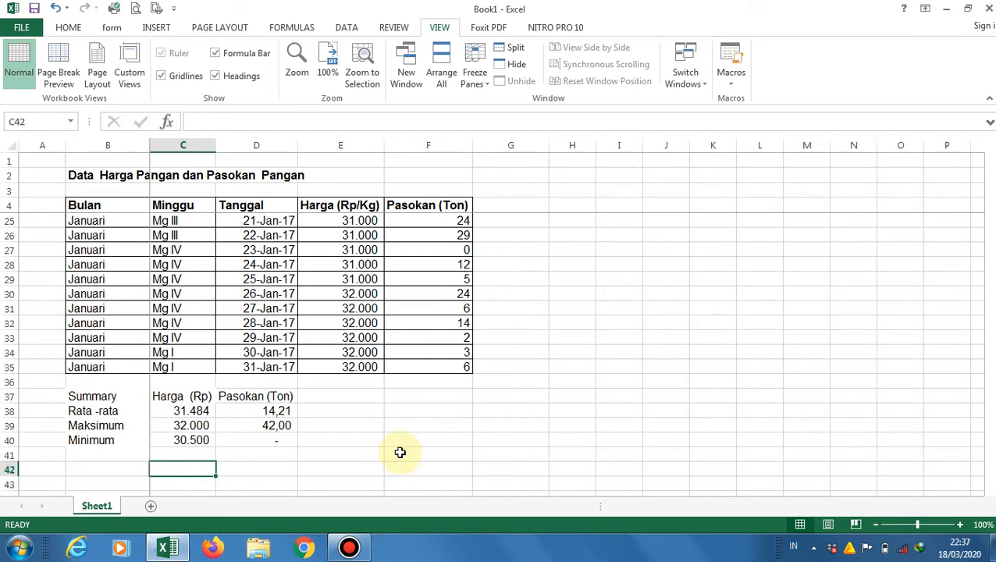
key("Up")
key("Up")
key("Up")
key("Up")
key("Up")
key("Up")
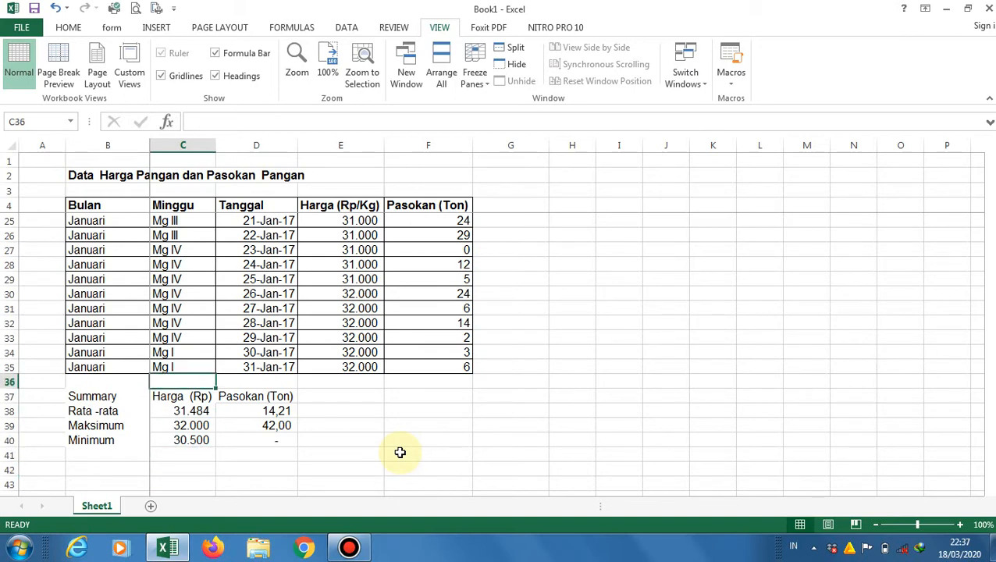
key("Down")
key("Down")
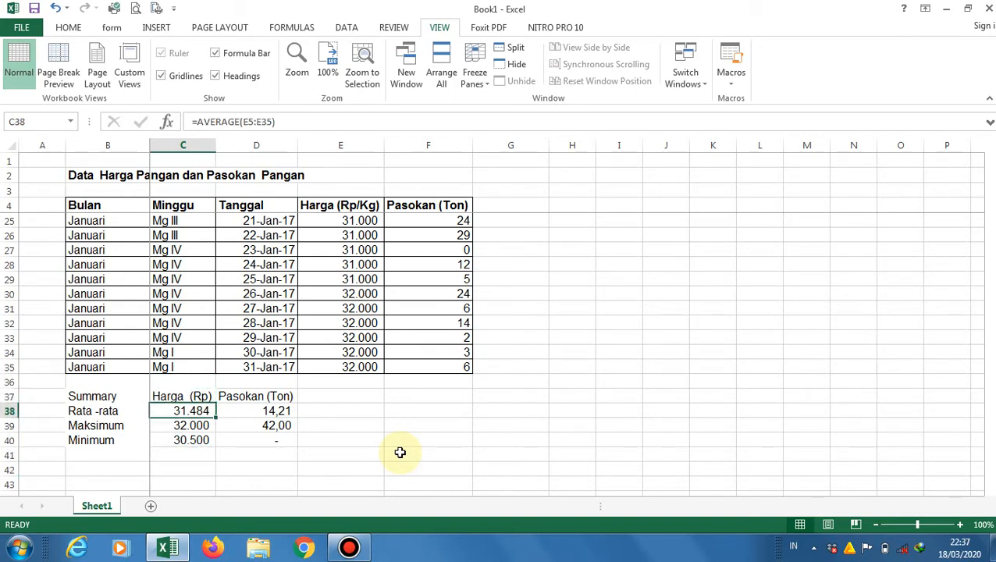
key("Right")
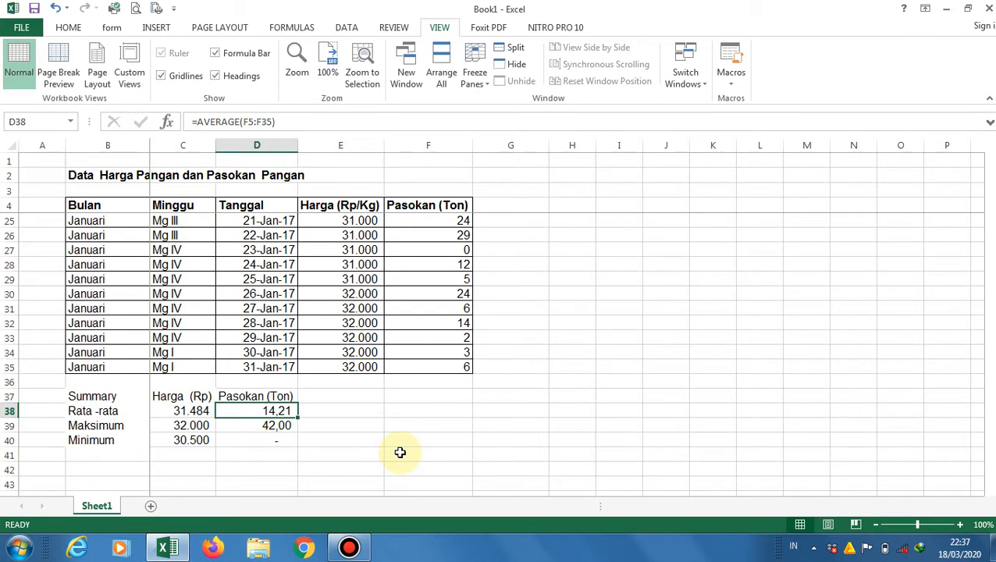
key("Left")
key("Down")
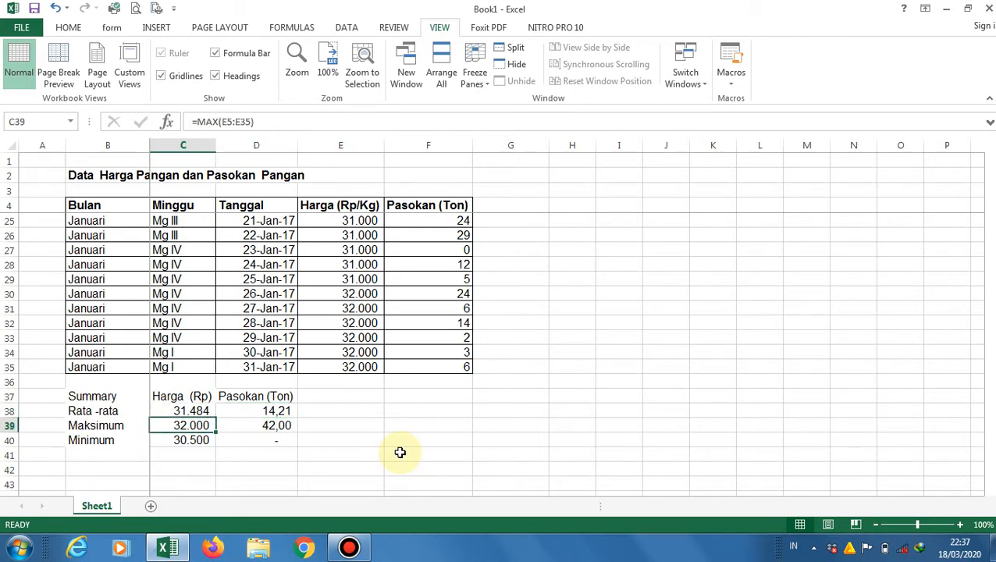
key("Right")
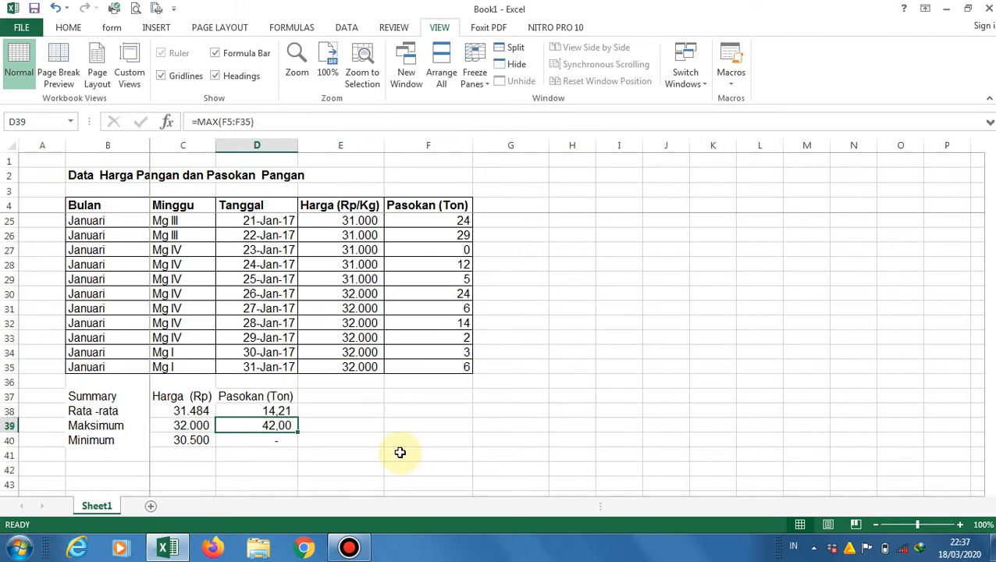
key("Down")
key("Left")
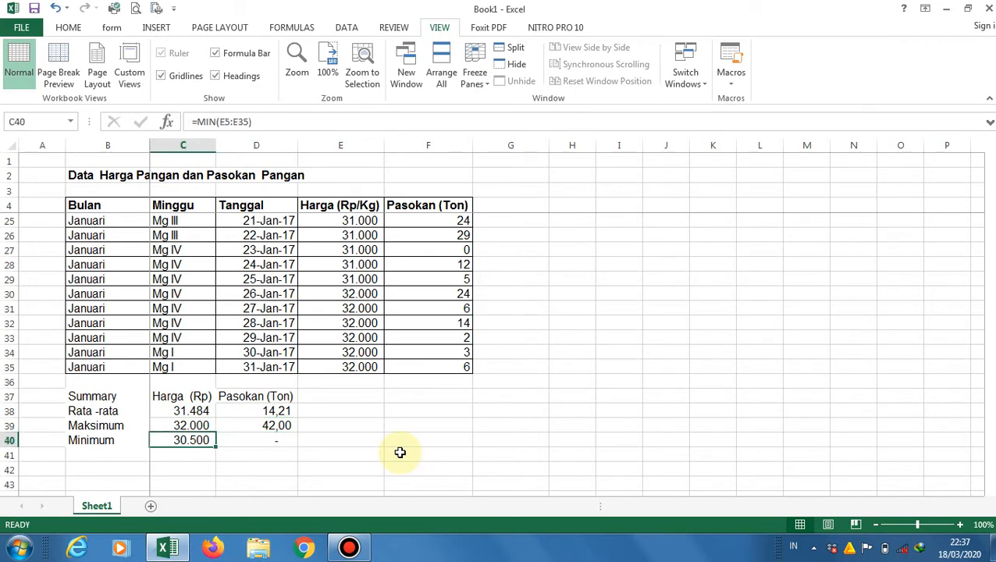
key("Right")
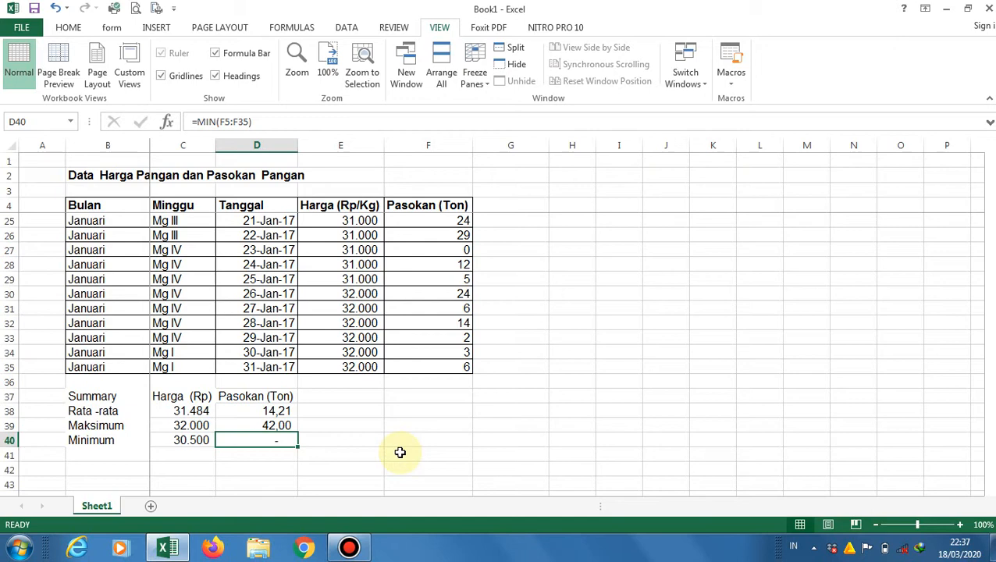
Step: Look through the January price and supply rows and compare them with the summary below the table
key("Up")
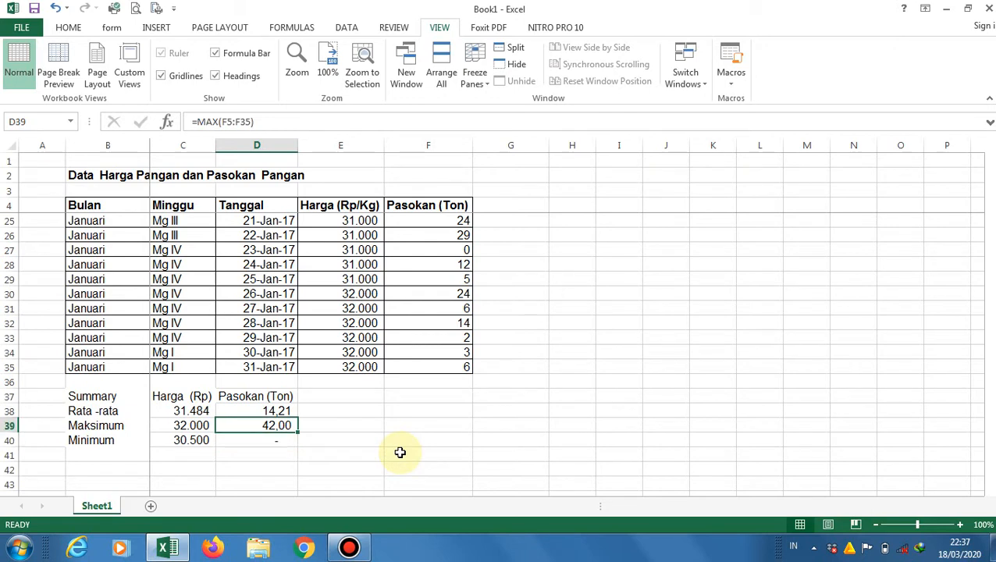
key("Up")
key("Up")
key("Up")
key("Up")
key("Up")
key("Up")
key("Up")
key("Up")
key("Up")
key("Up")
key("Up")
key("Up")
key("Up")
key("Up")
key("Up")
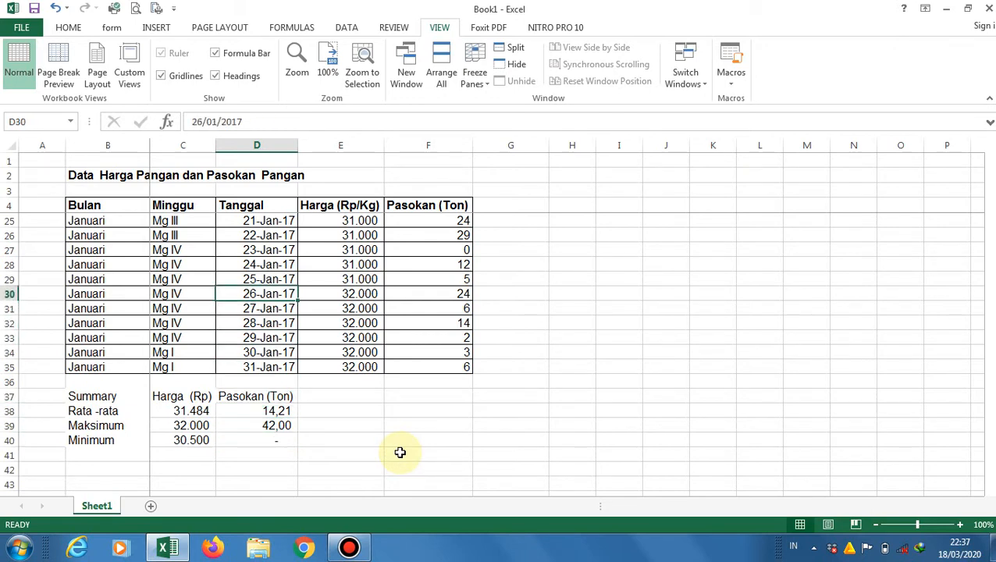
key("Down")
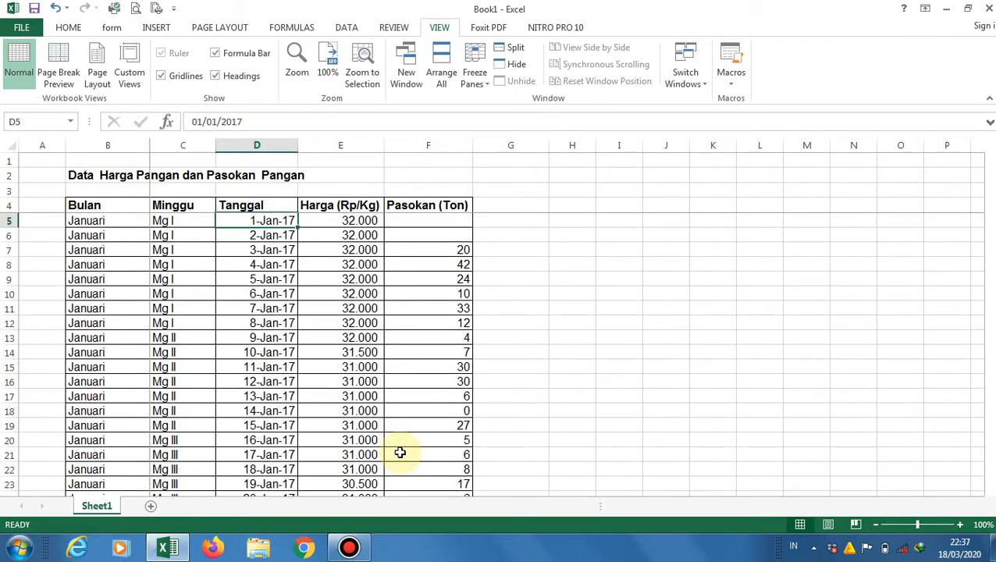
key("Right")
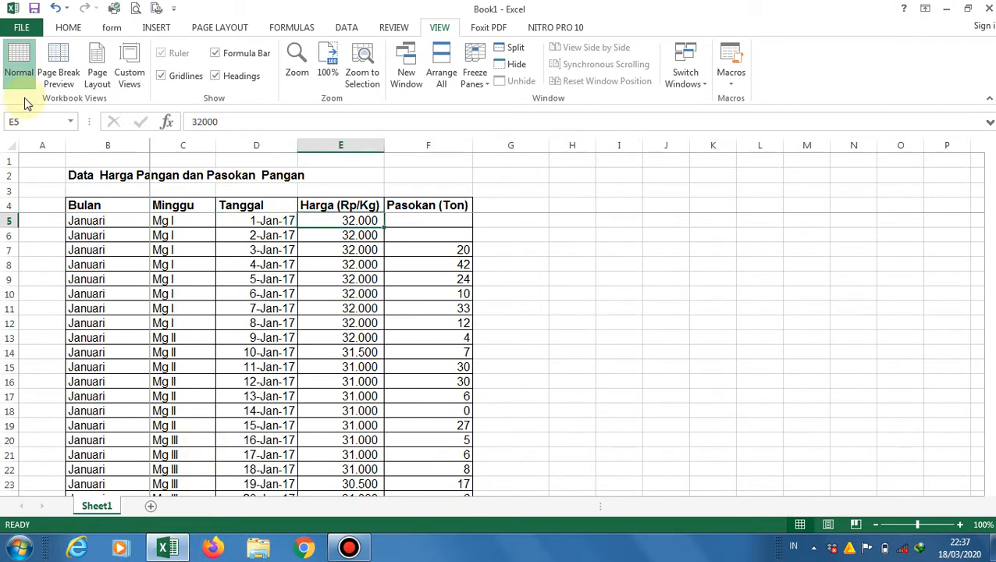
scroll(334, 285, "down", 6)
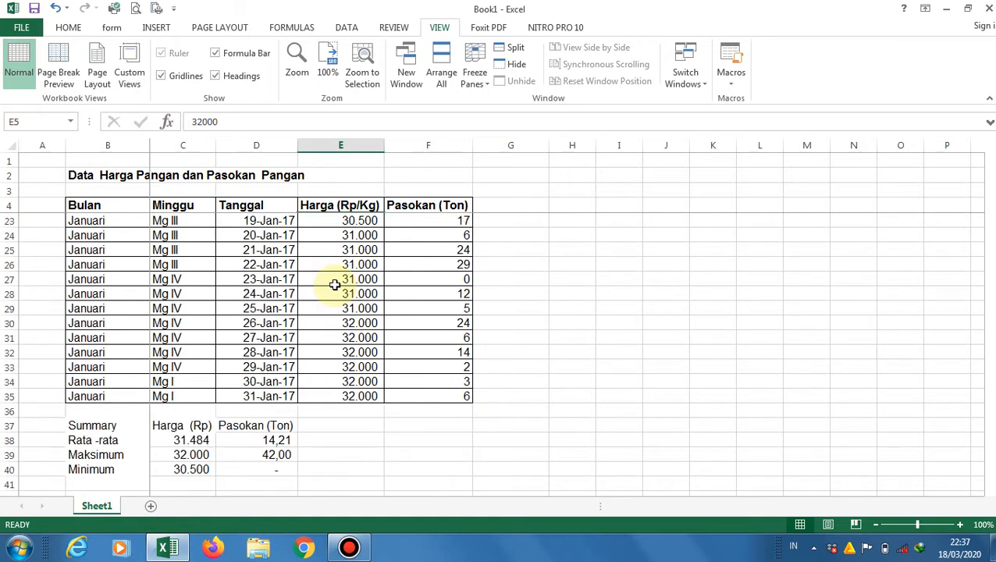
scroll(333, 285, "up", 6)
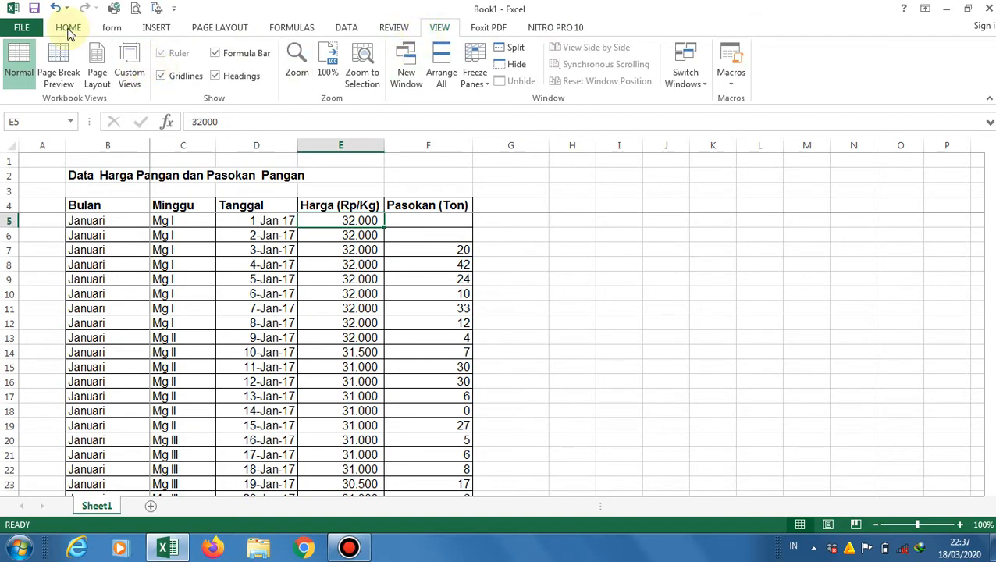
scroll(397, 317, "down", 1)
scroll(398, 317, "down", 2)
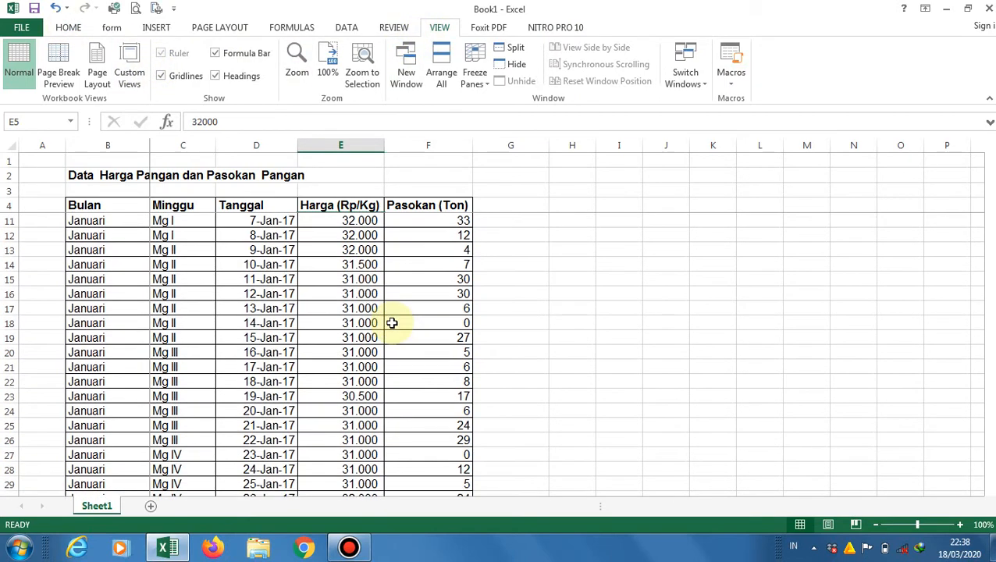
scroll(392, 322, "down", 2)
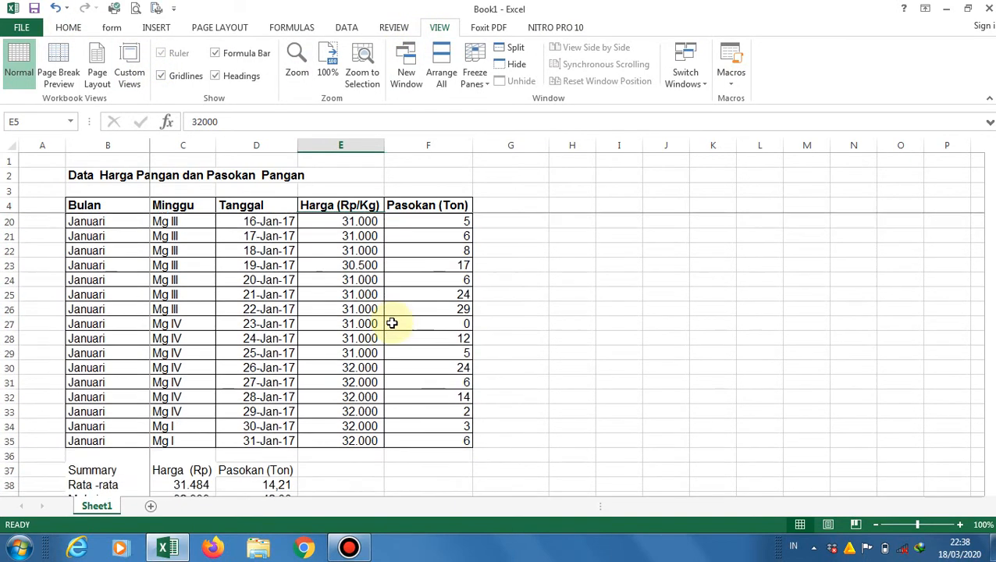
scroll(270, 301, "up", 1)
scroll(269, 301, "up", 3)
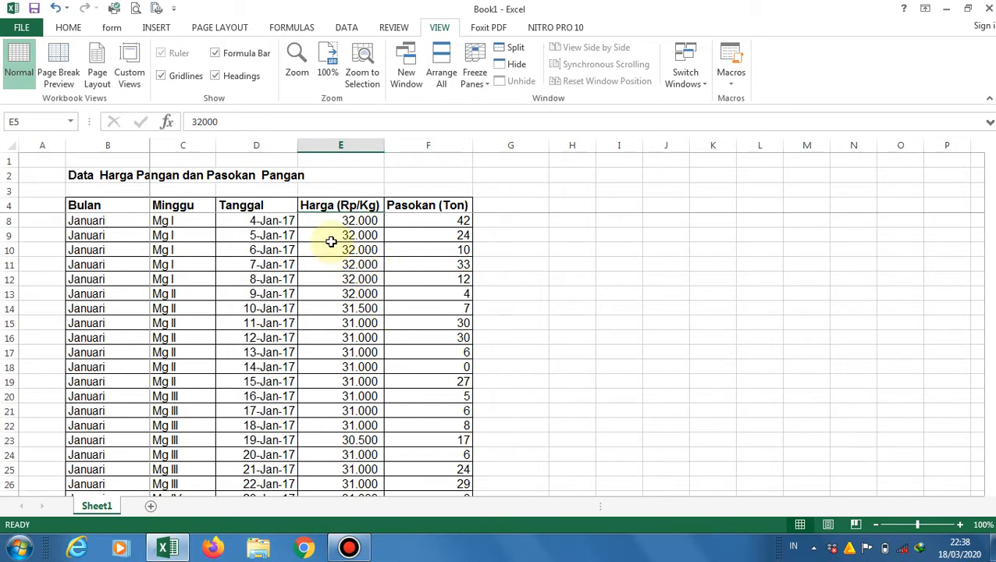
Step: Set up an Equal To highlight rule for prices E5 to E35 that compares them with the maximum price in C39
left_click(69, 28)
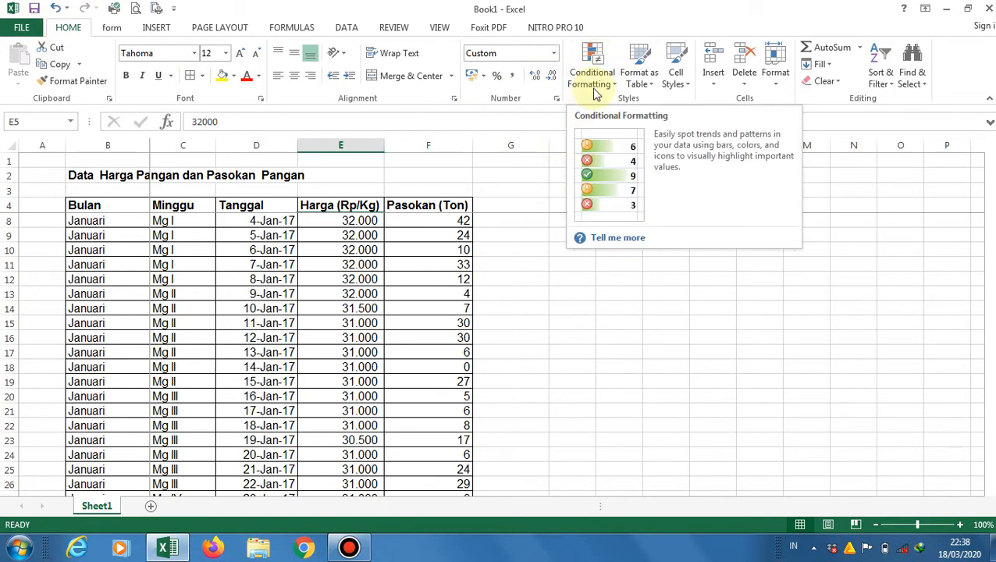
left_click(581, 264)
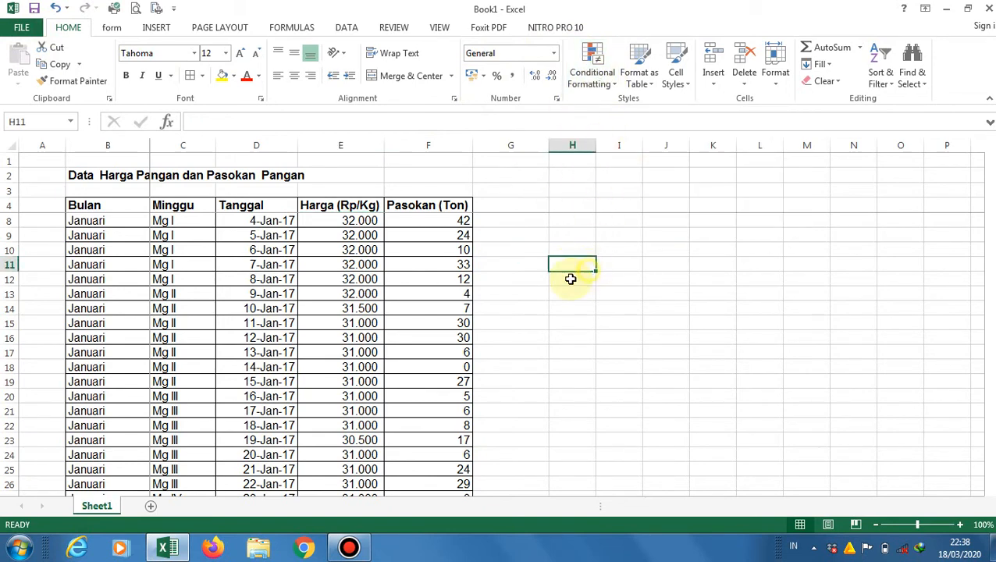
left_click(351, 223)
left_click_drag(353, 229, 329, 439)
scroll(336, 421, "up", 5)
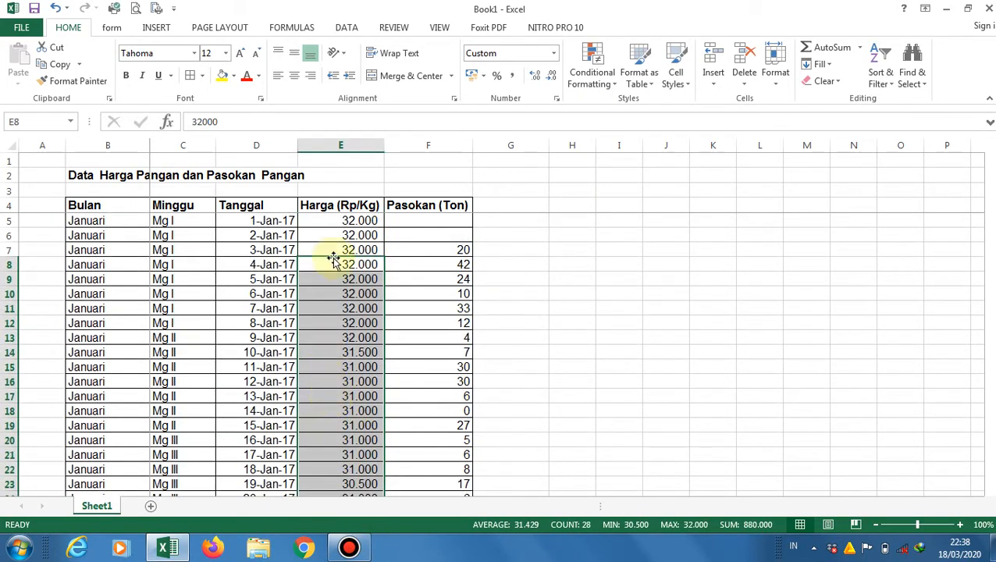
left_click_drag(338, 223, 349, 455)
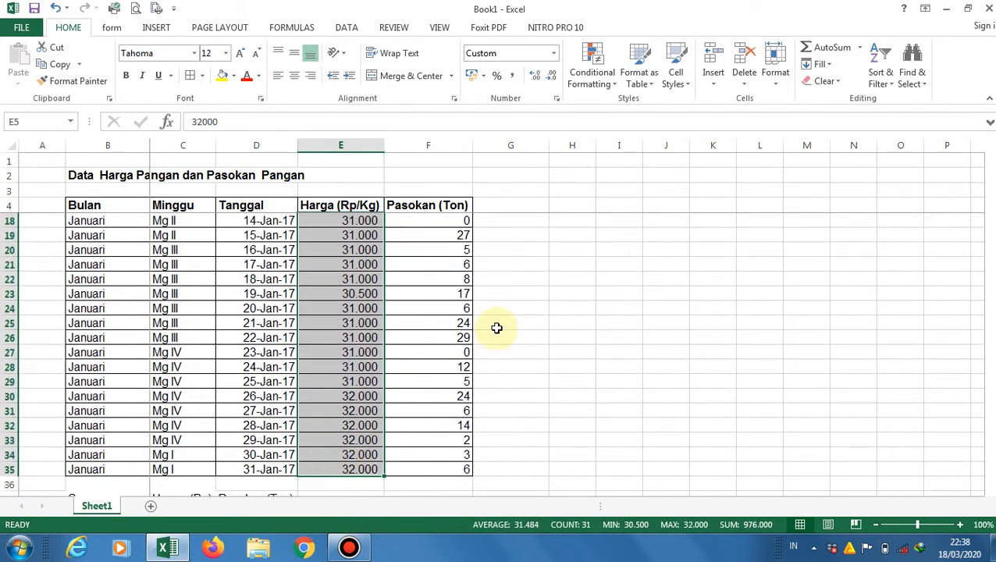
scroll(498, 327, "up", 4)
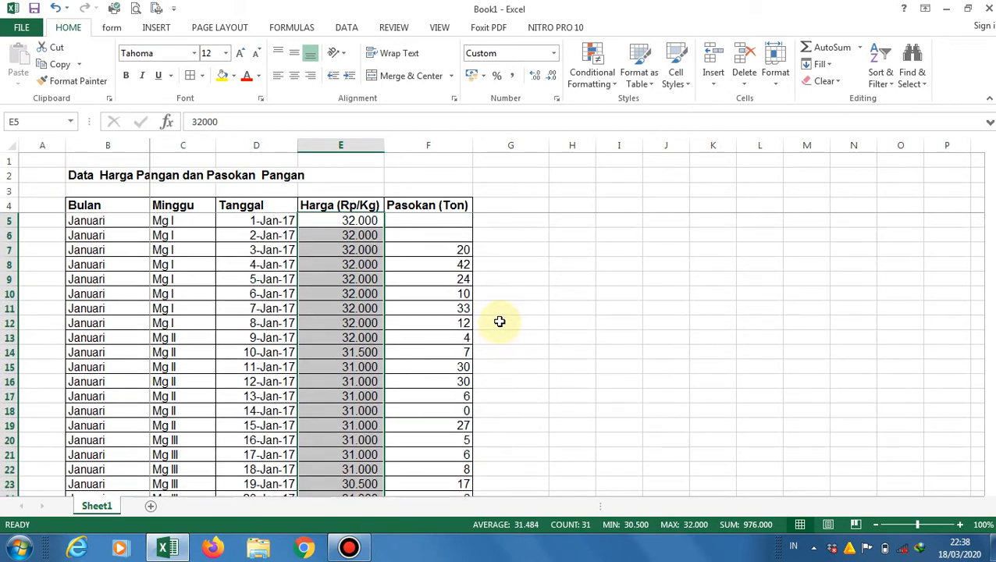
left_click(593, 61)
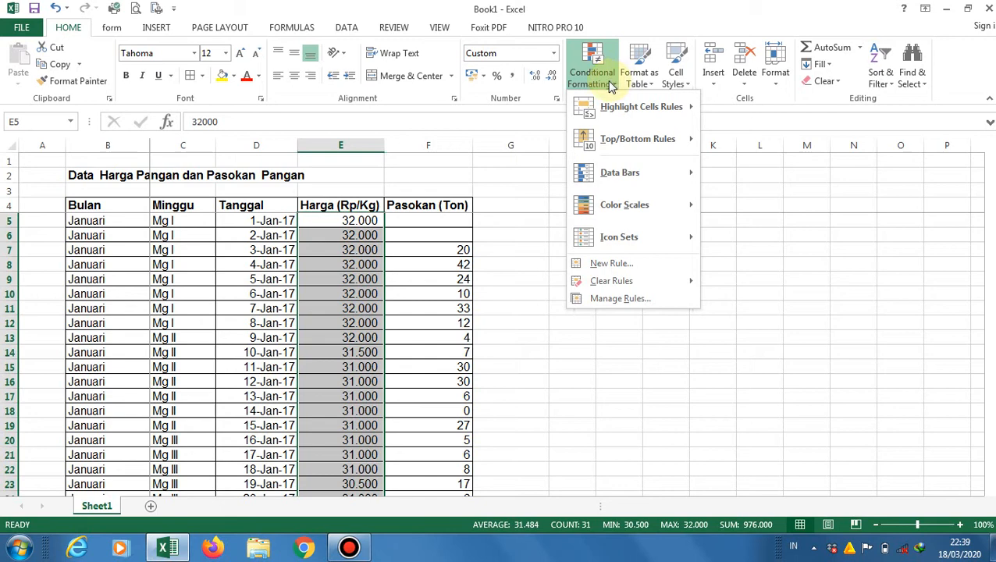
mouse_move(622, 103)
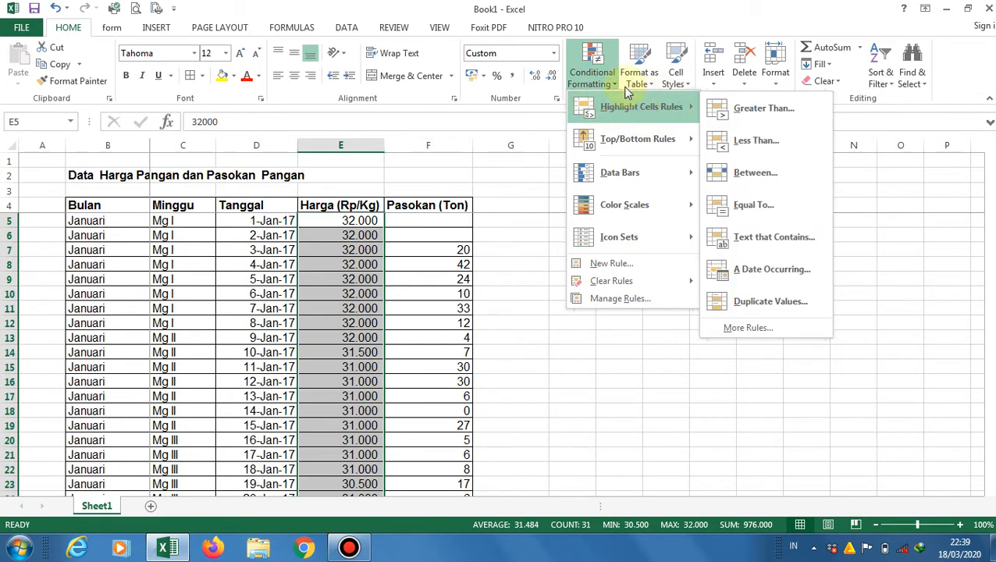
left_click(747, 206)
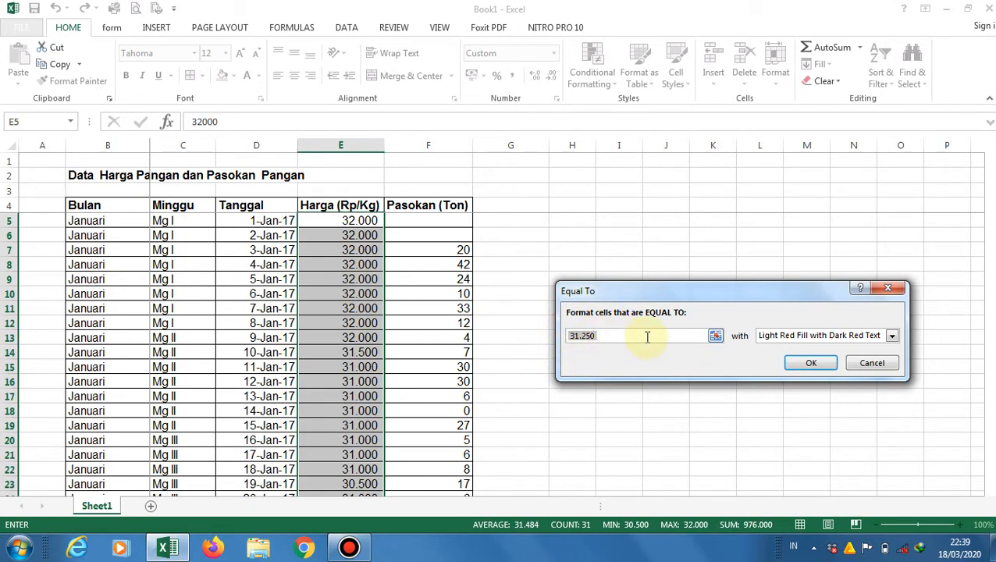
left_click(714, 337)
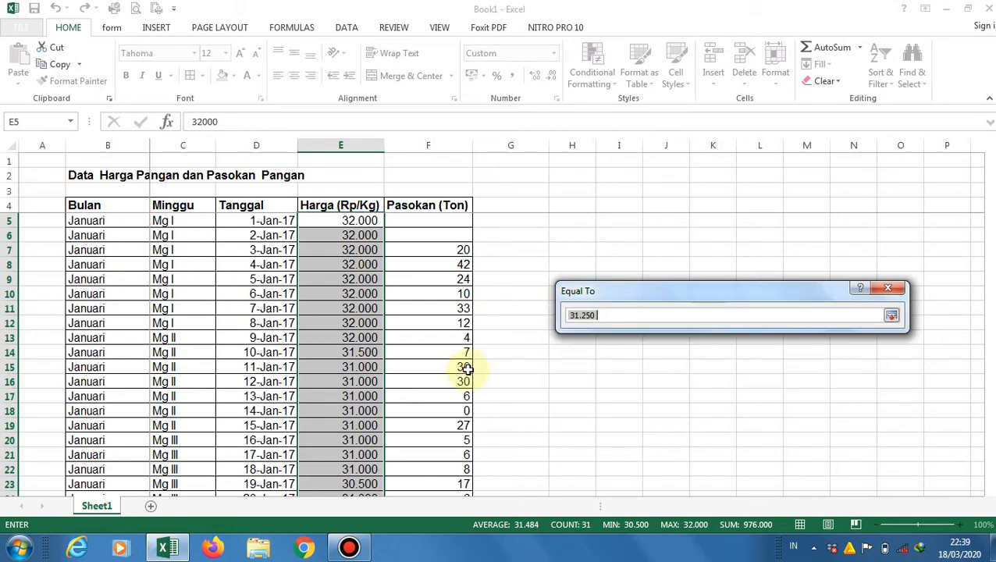
scroll(448, 378, "down", 5)
scroll(443, 389, "down", 2)
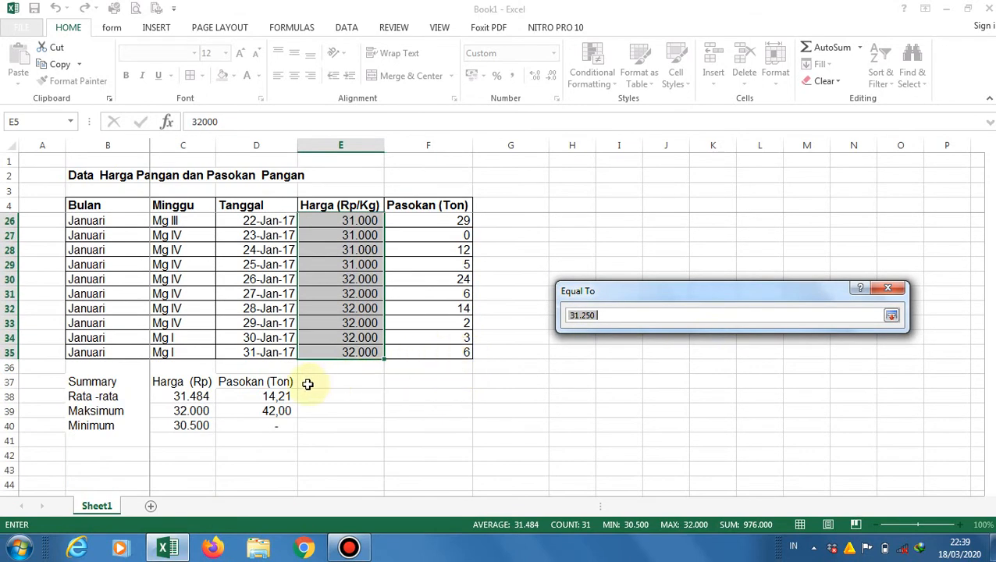
left_click(201, 410)
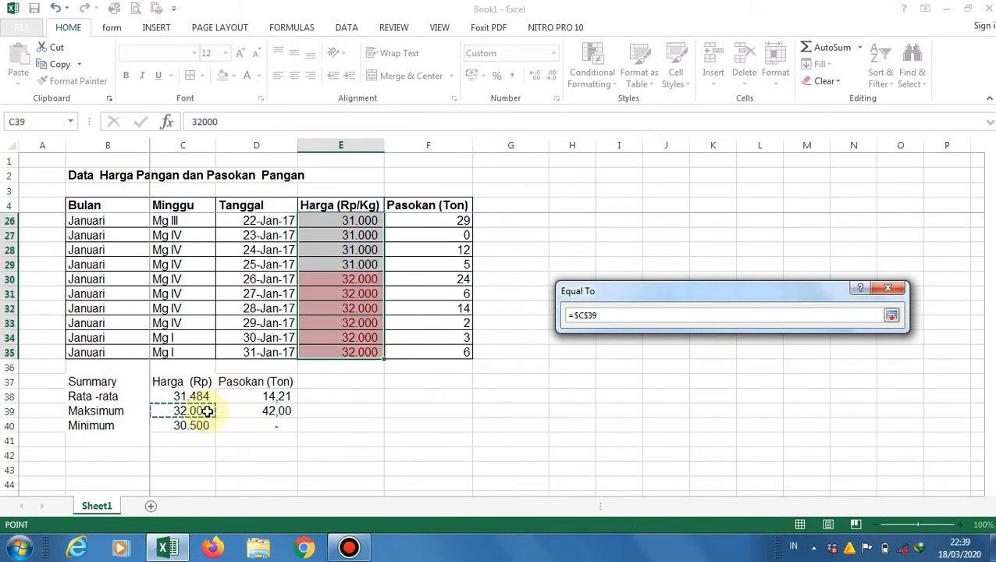
left_click(890, 314)
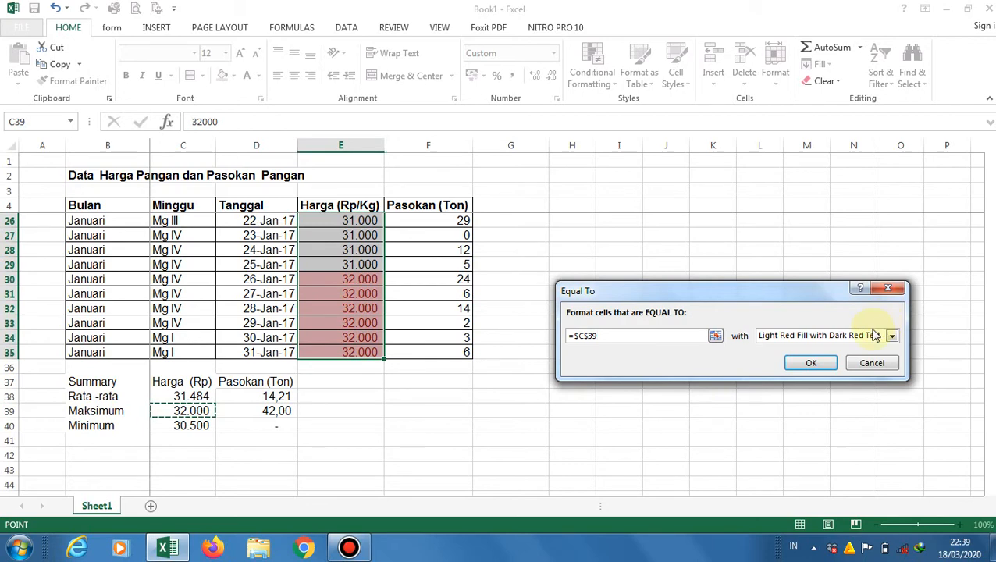
Step: Try Yellow Fill with Dark Yellow Text and Green Fill with Dark Green Text as the price rule's format
left_click(789, 337)
left_click(786, 362)
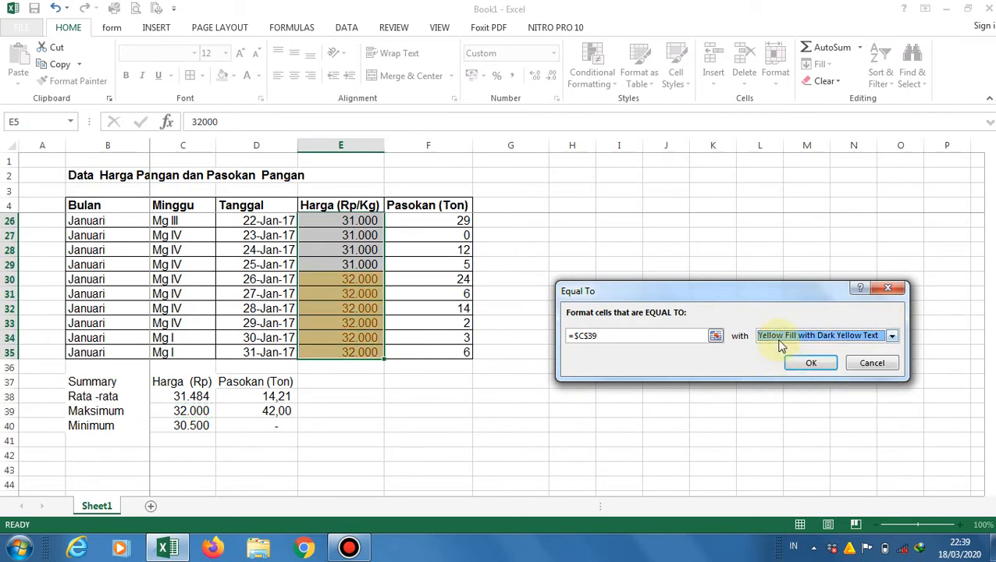
left_click(785, 336)
left_click(786, 370)
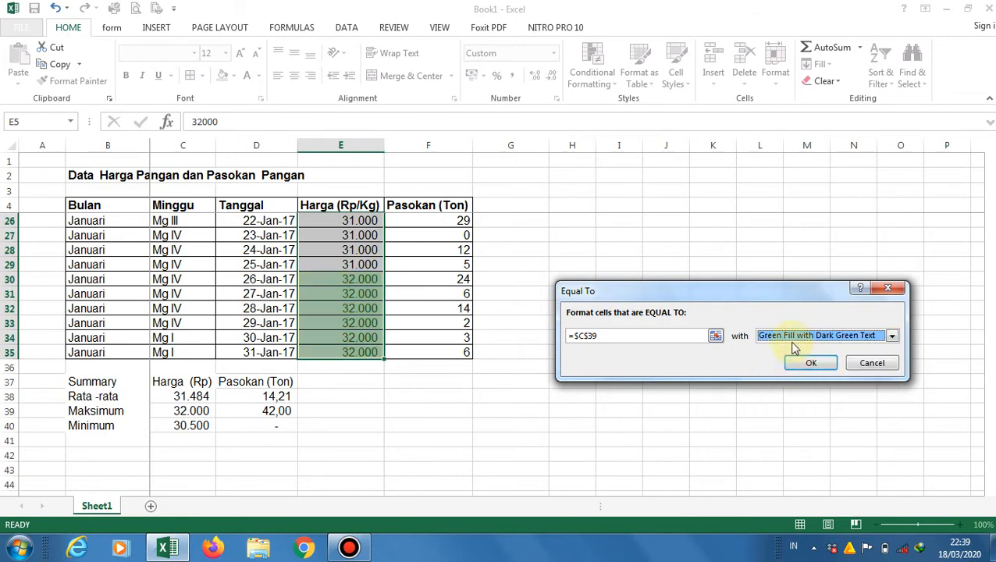
Step: Choose Light Red Fill with Dark Red Text for the maximum price rule and apply it
left_click(794, 339)
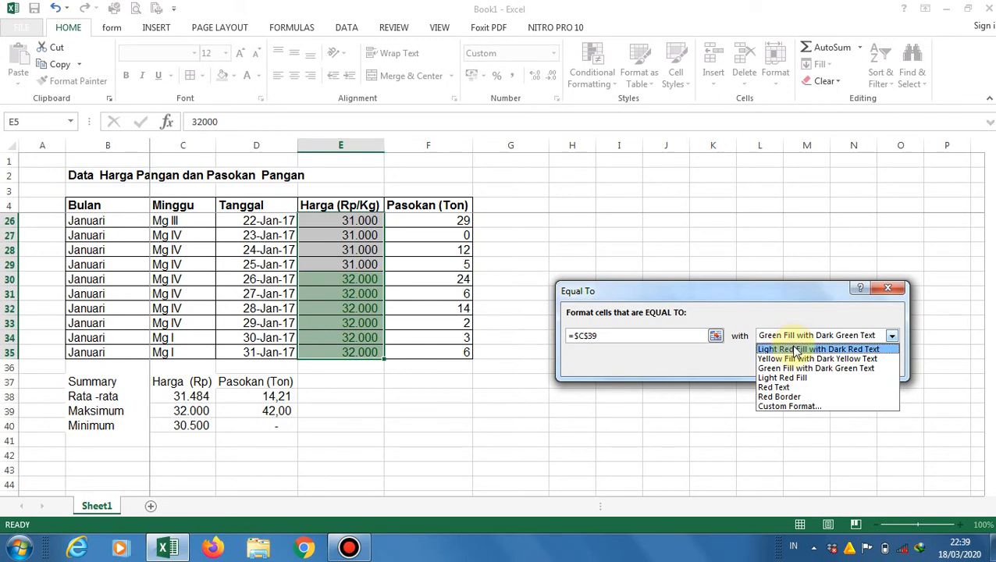
left_click(796, 350)
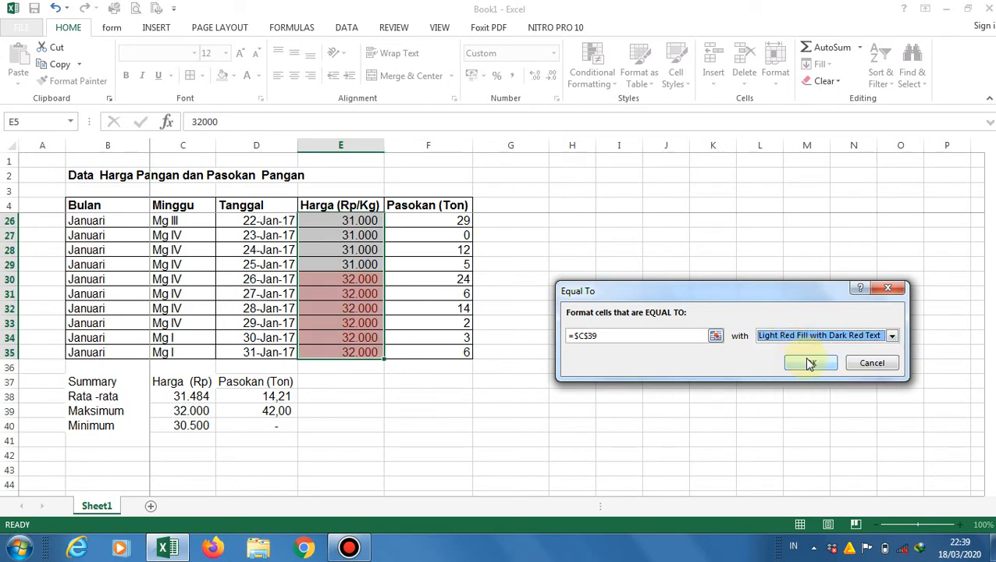
left_click(810, 362)
left_click(698, 351)
Step: Examine the highlighted maximum prices and the dates in the Tanggal column on which they occurred
scroll(449, 335, "up", 7)
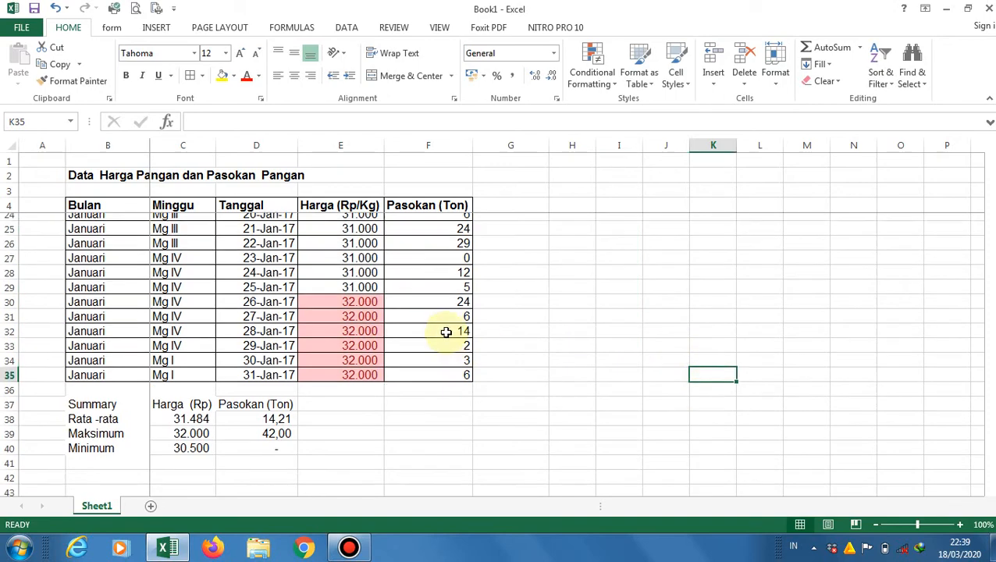
scroll(449, 335, "down", 4)
scroll(312, 282, "up", 4)
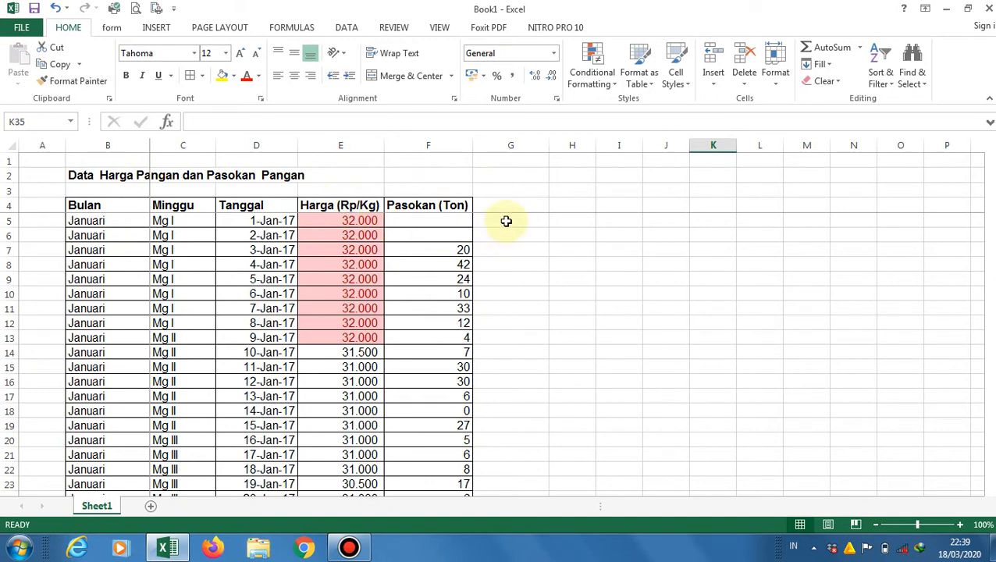
left_click_drag(288, 223, 270, 337)
scroll(336, 343, "down", 7)
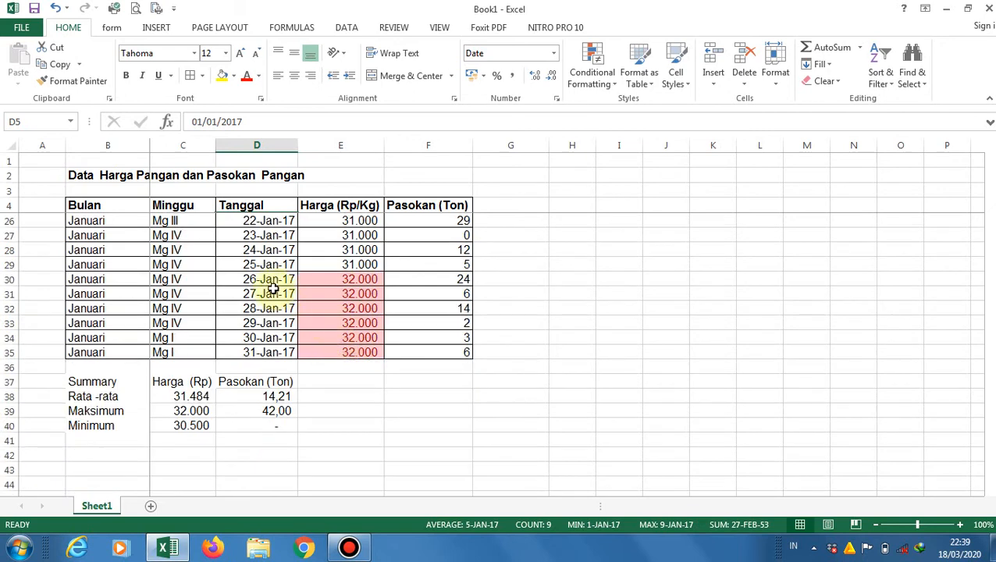
left_click_drag(272, 284, 271, 356)
left_click(267, 338)
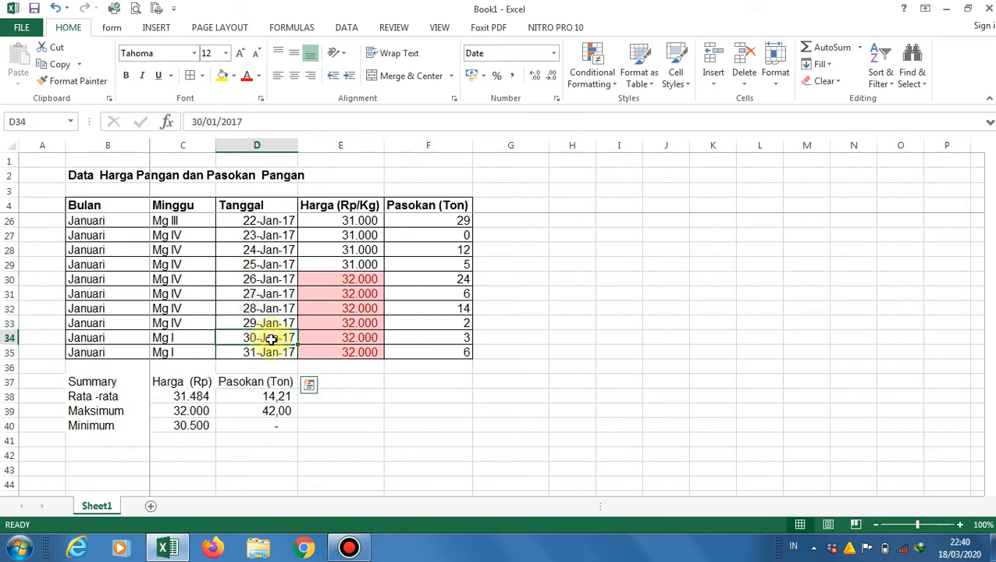
left_click(411, 381)
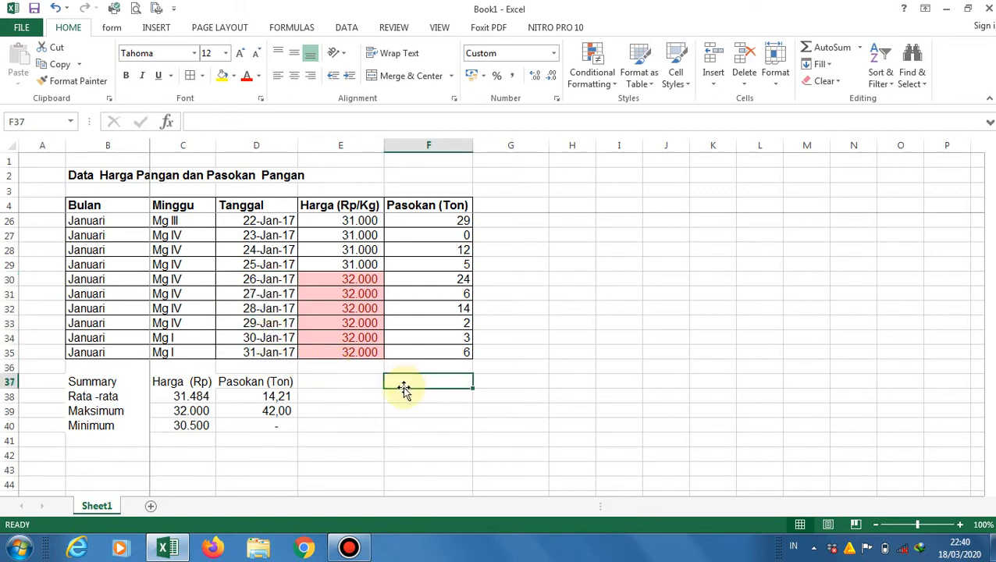
Step: Set up an Equal To highlight rule for supply cells F5 to F35 that compares them with the maximum supply in D39
scroll(398, 390, "up", 3)
scroll(394, 390, "up", 4)
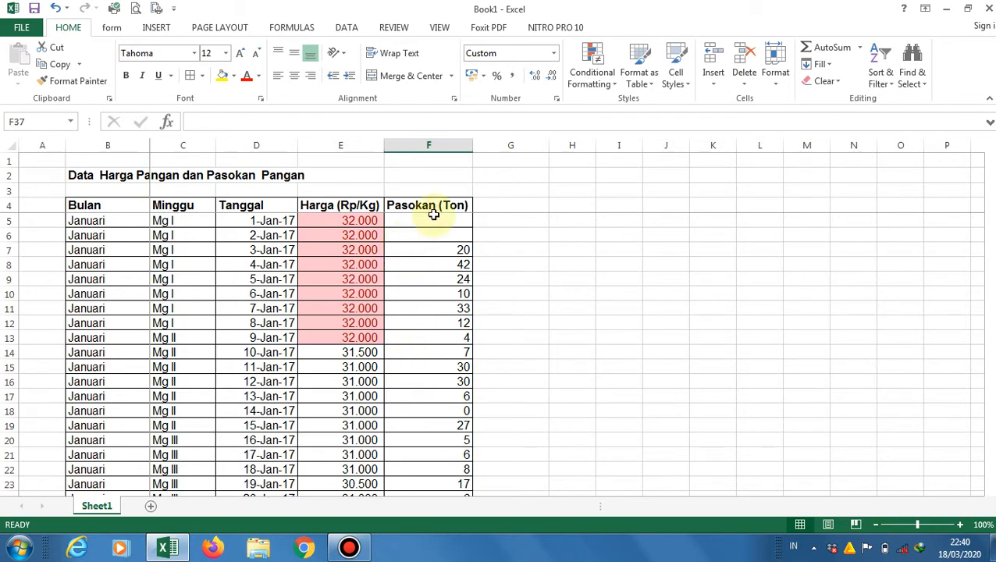
left_click_drag(430, 219, 451, 472)
scroll(454, 390, "up", 5)
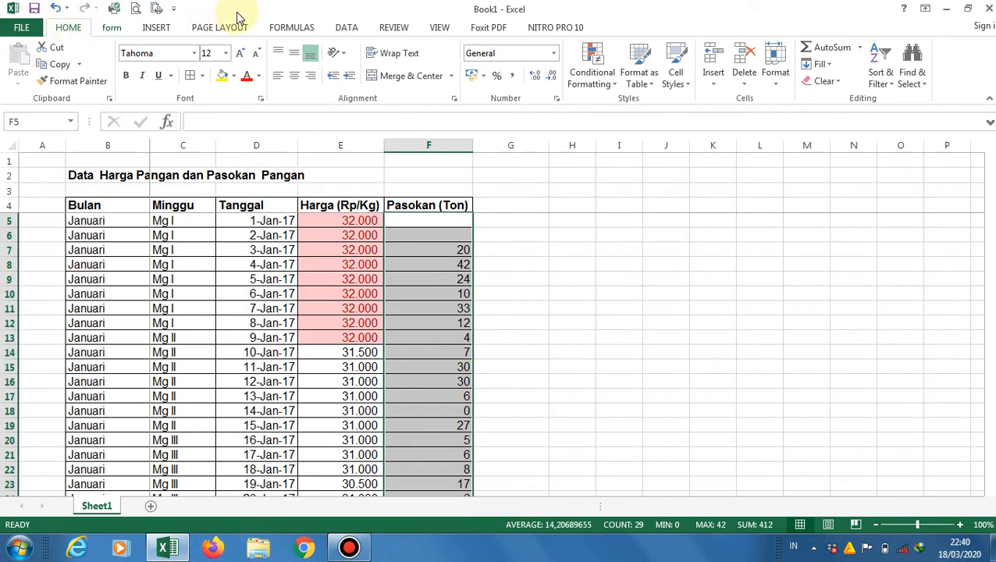
left_click(580, 90)
mouse_move(613, 109)
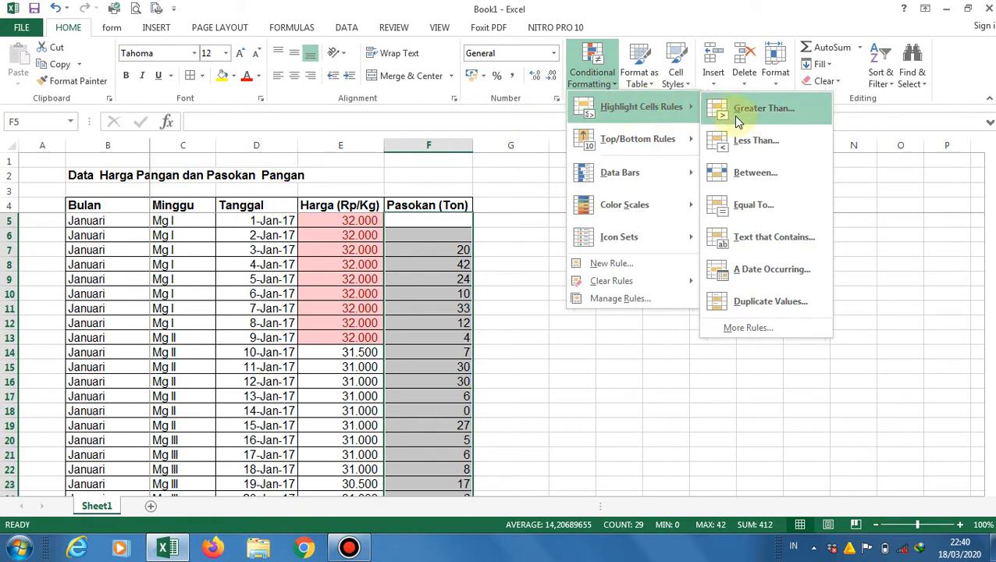
left_click(768, 207)
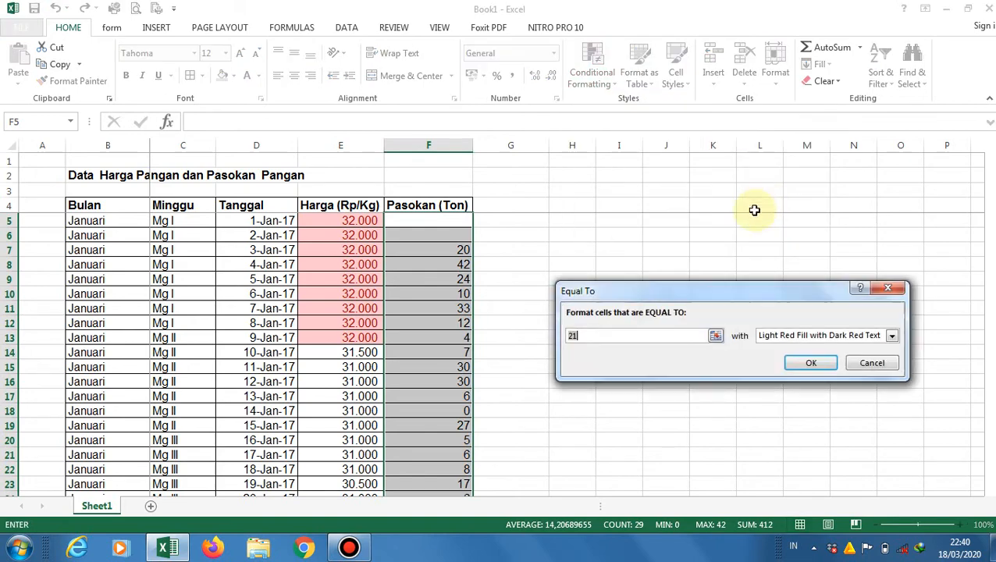
left_click(708, 334)
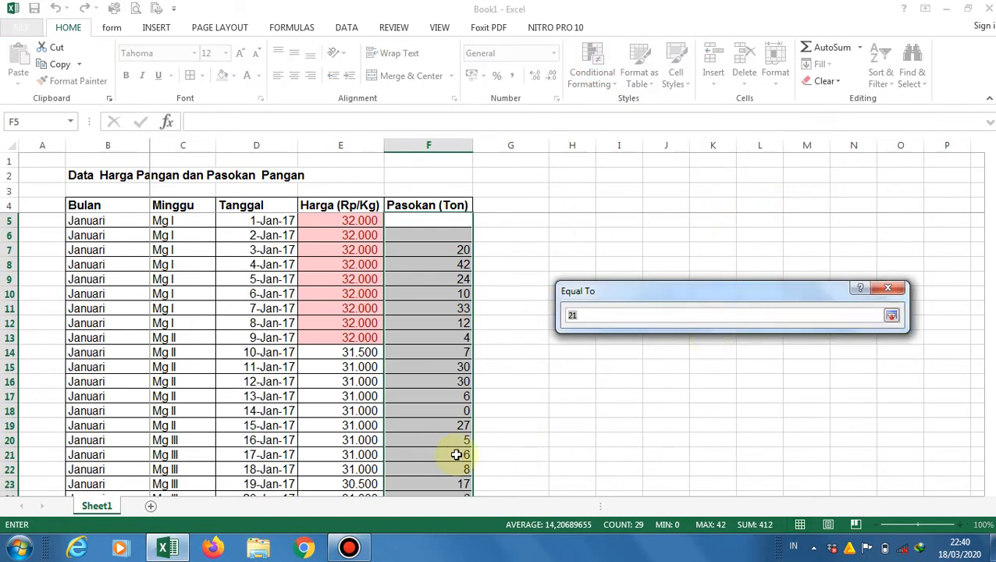
scroll(395, 436, "down", 1)
scroll(396, 436, "down", 9)
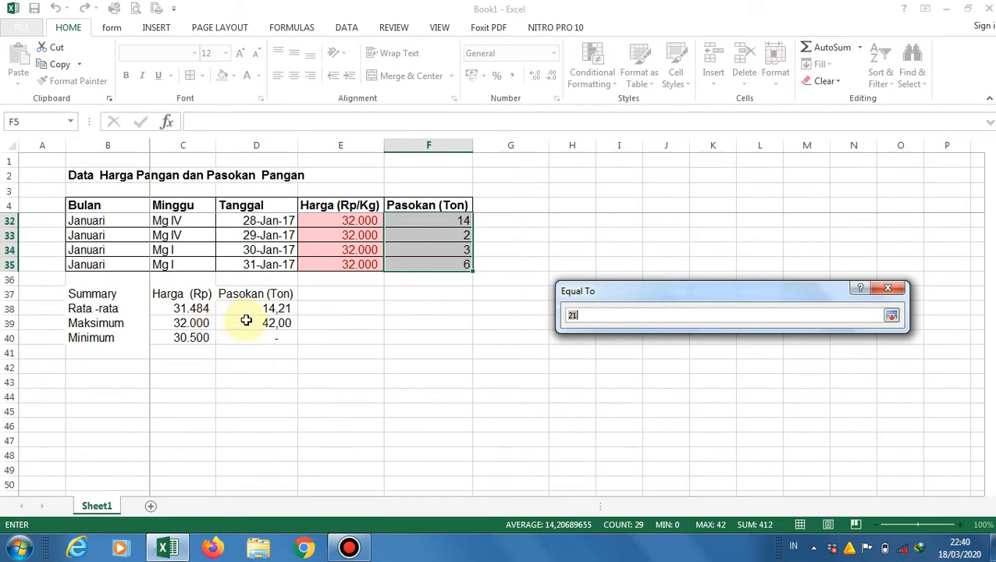
left_click(250, 321)
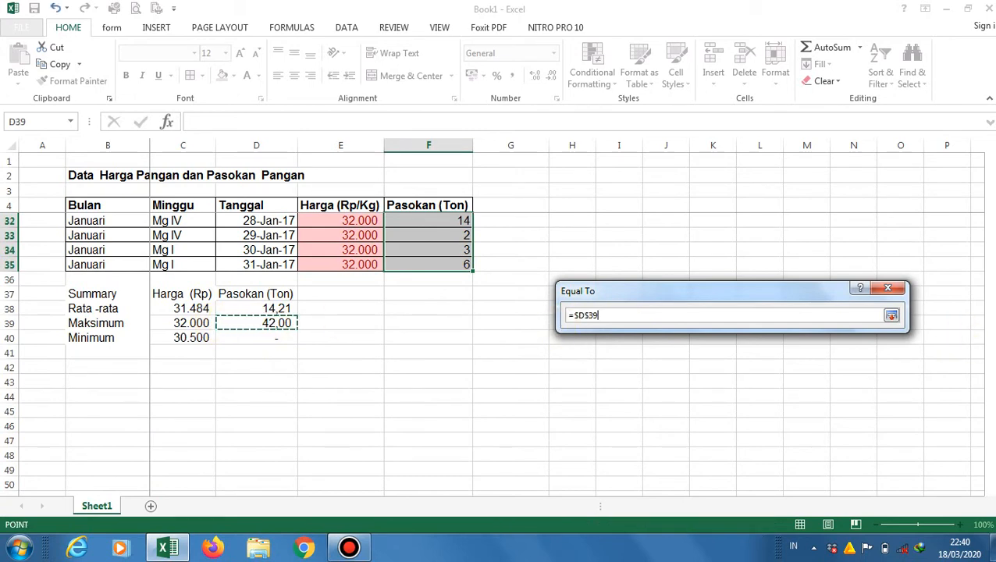
left_click(892, 315)
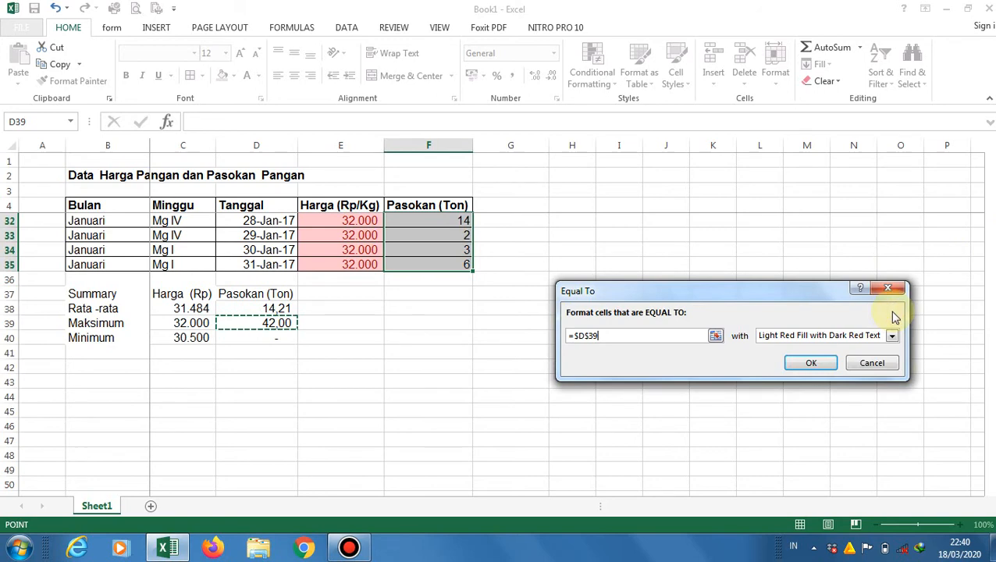
Step: Choose Yellow Fill with Dark Yellow Text for the maximum supply rule and apply it
left_click(815, 335)
left_click(816, 361)
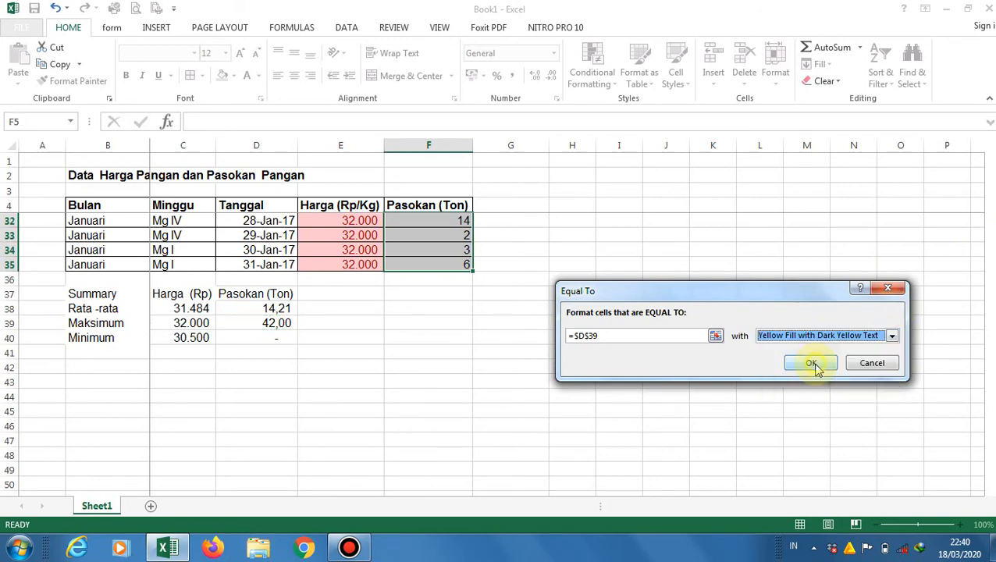
left_click(811, 363)
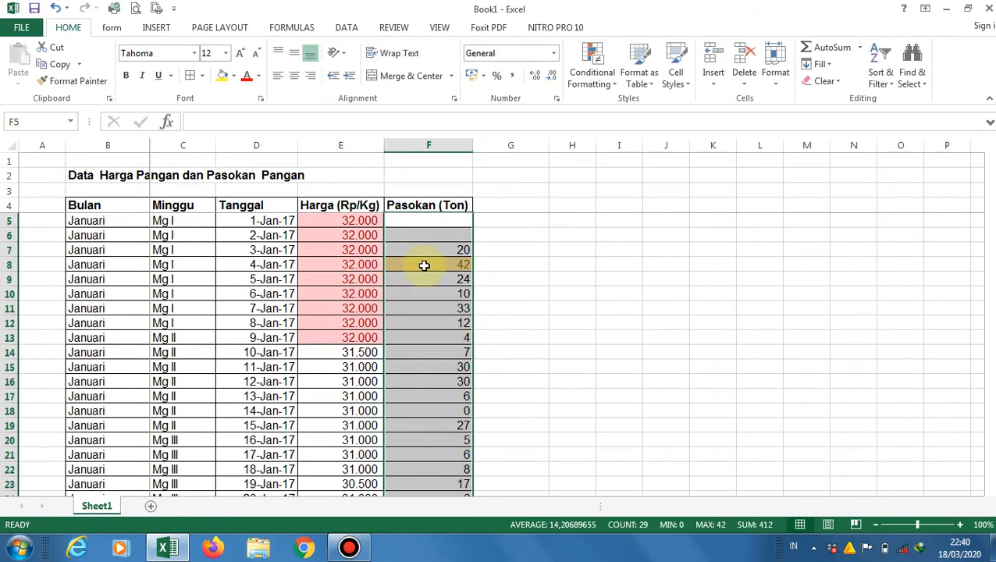
Step: Check which date has the highlighted maximum supply and compare the remaining supply and price rows
left_click(424, 266)
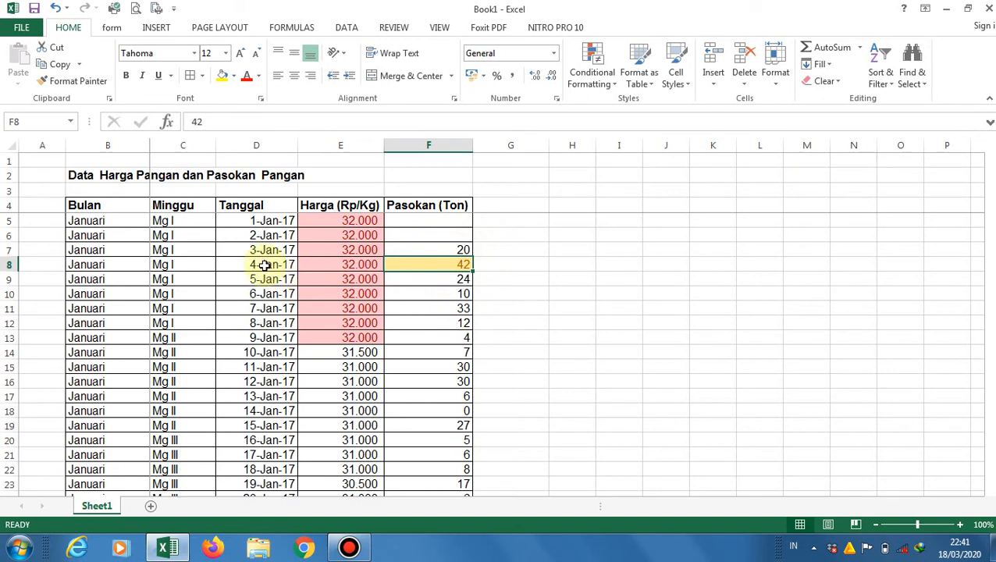
scroll(433, 296, "down", 4)
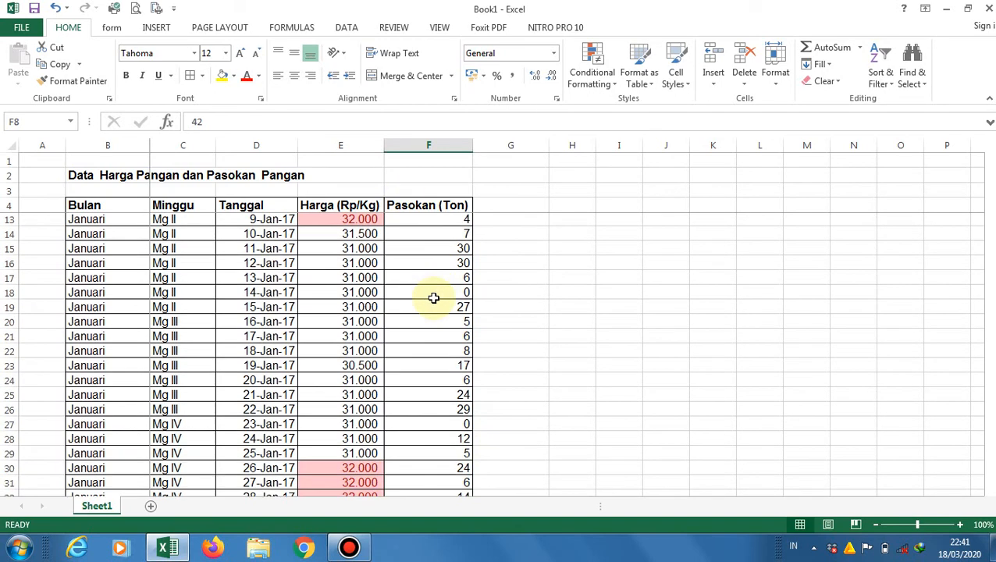
scroll(434, 298, "down", 1)
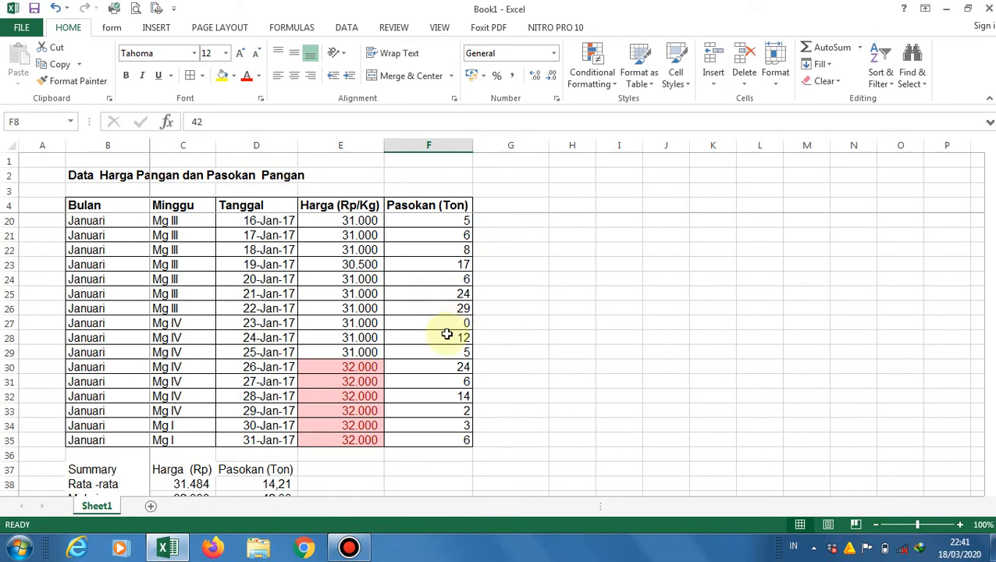
scroll(345, 483, "up", 2)
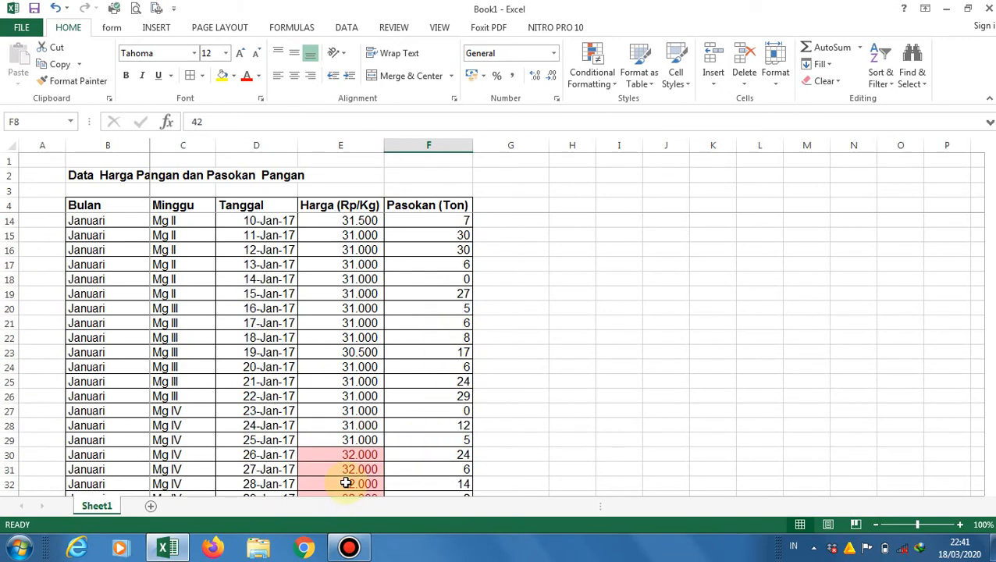
Step: Enter 0 as the supply for 1-Jan-17 and 2-Jan-17 in the blank cells F5 and F6
scroll(346, 483, "up", 3)
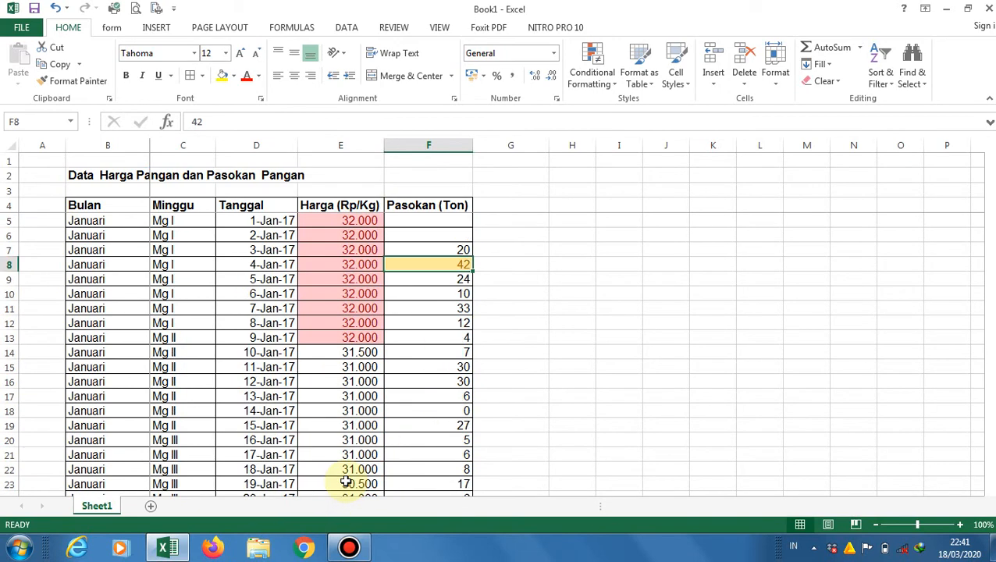
left_click(431, 224)
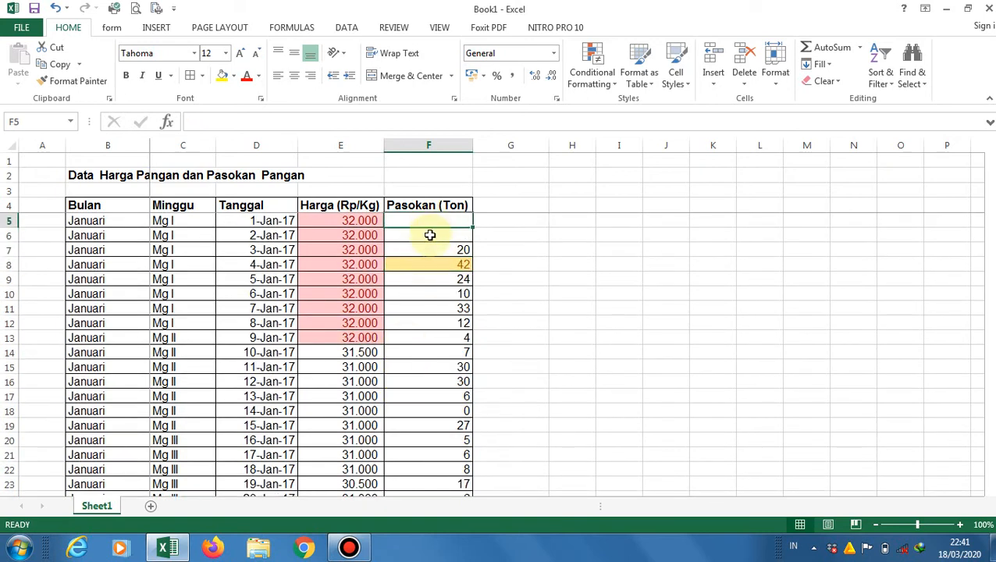
type("0")
key("Return")
type("0")
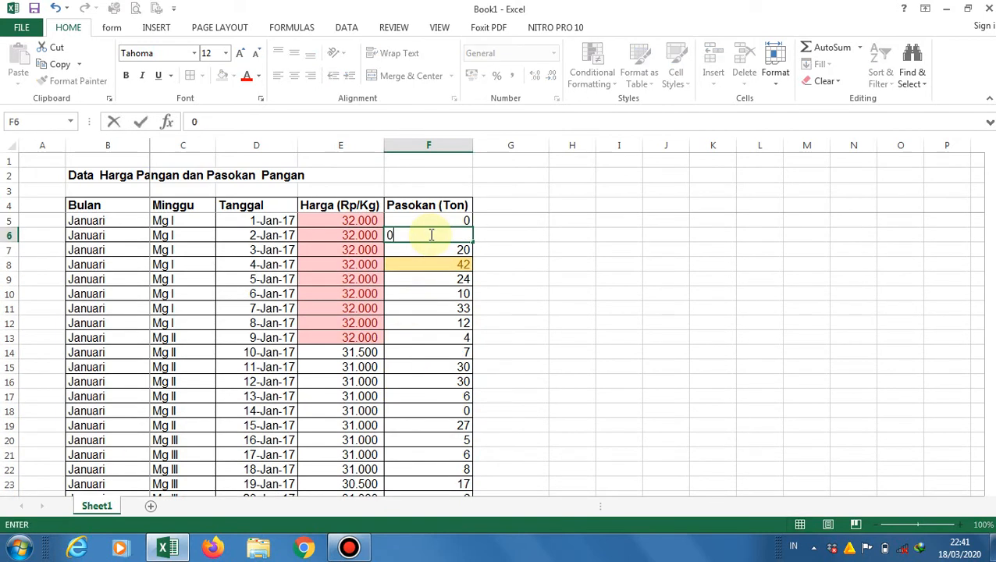
key("Return")
Step: Set up an Equal To highlight rule for supply cells F5 to F35 that compares them with the minimum supply in D40
scroll(456, 321, "down", 4)
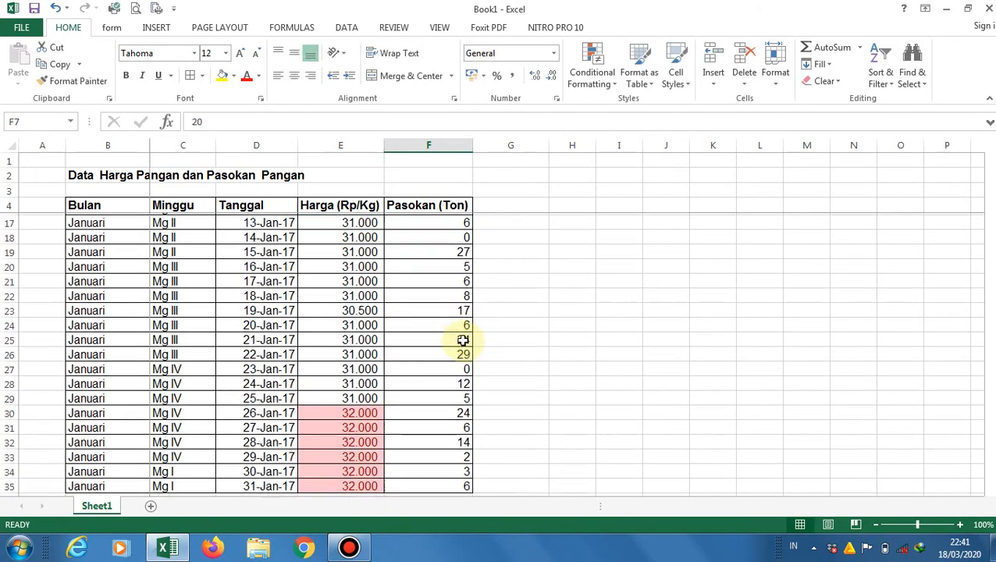
scroll(433, 278, "up", 4)
left_click_drag(435, 222, 445, 433)
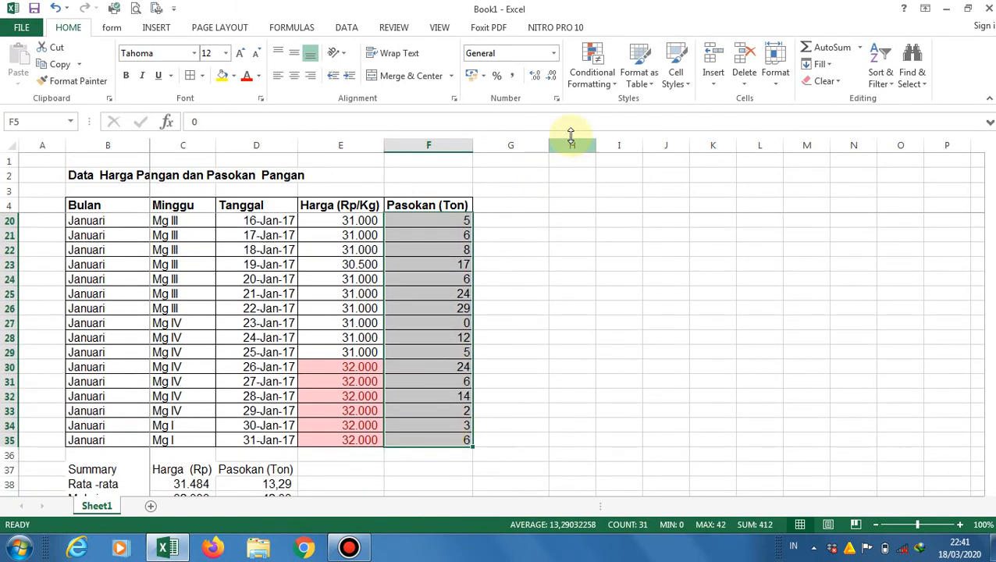
left_click(590, 67)
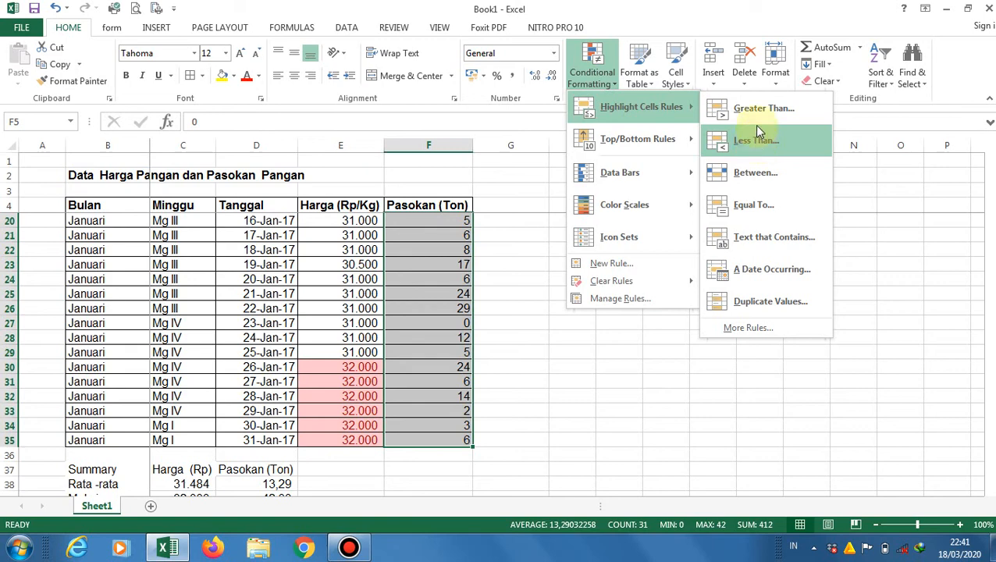
left_click(744, 208)
left_click(716, 336)
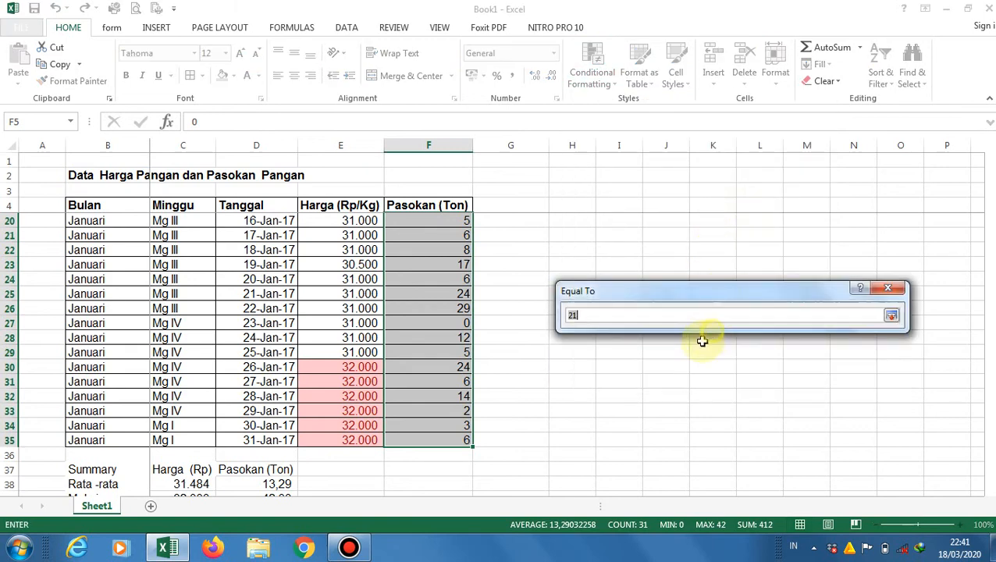
scroll(274, 423, "down", 3)
scroll(274, 423, "down", 2)
left_click(281, 294)
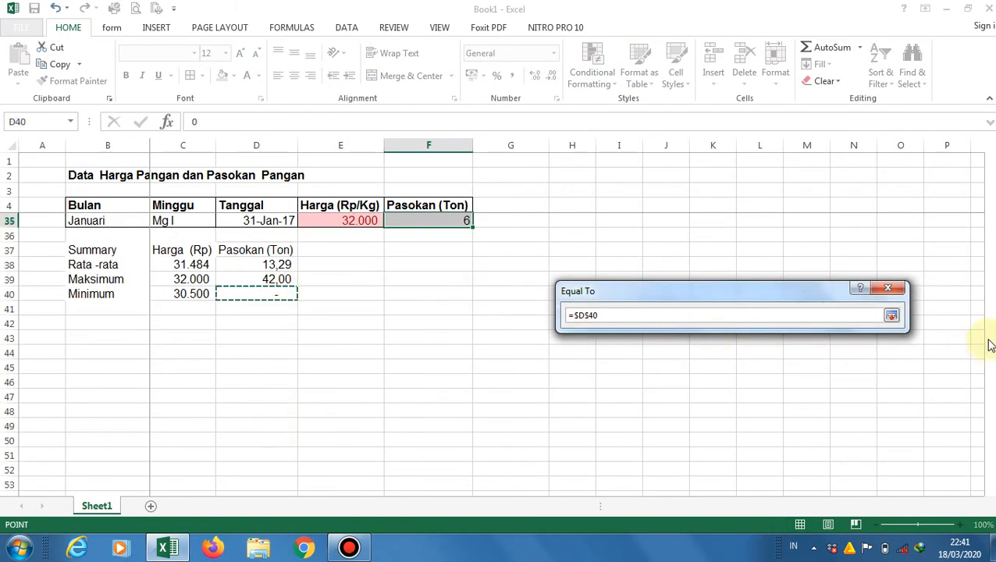
left_click(891, 315)
Step: Choose Light Red Fill with Dark Red Text for the minimum supply rule, apply it and deselect the range
left_click(866, 336)
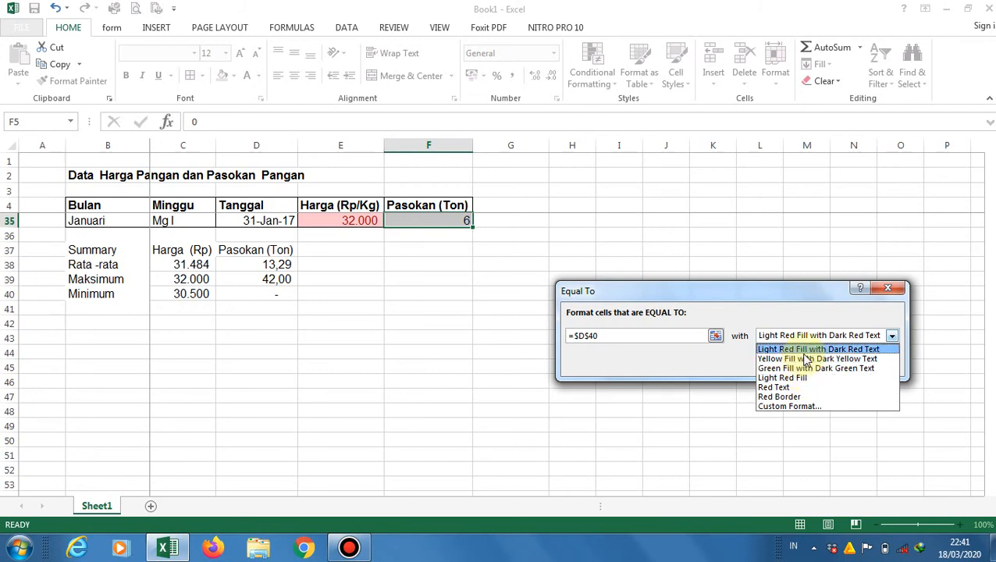
left_click(807, 352)
left_click(805, 362)
scroll(702, 366, "up", 10)
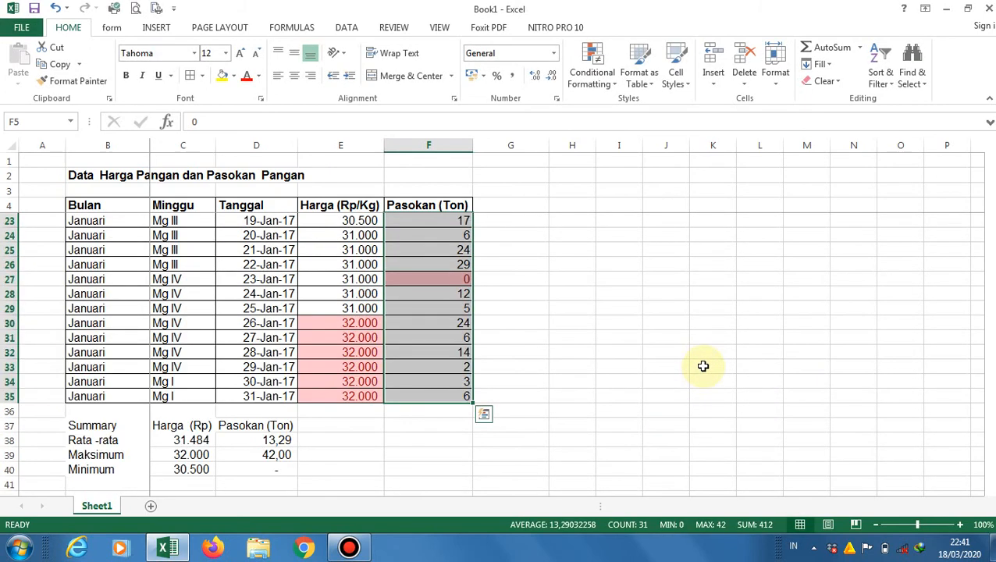
left_click(664, 351)
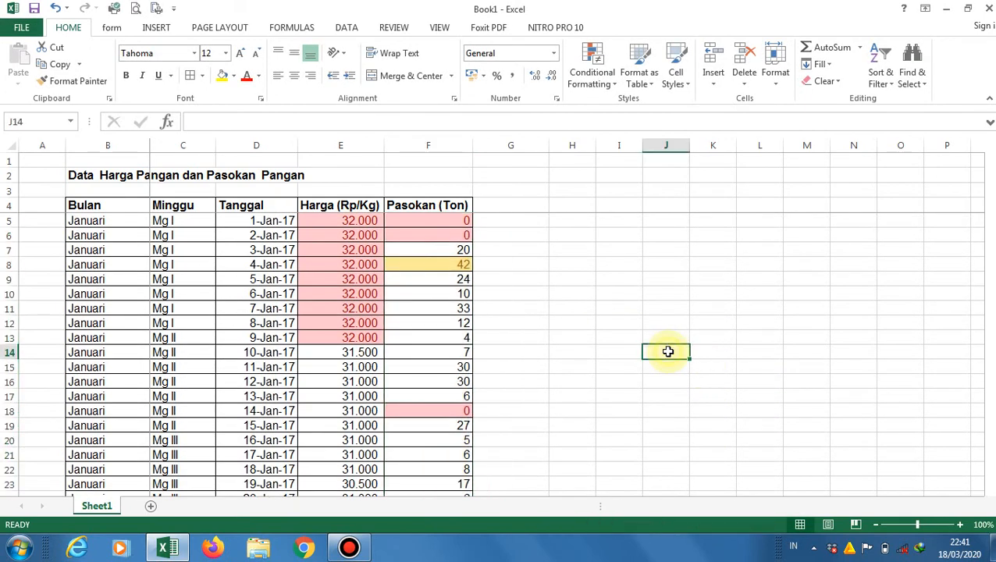
Step: Examine which dates have the highlighted minimum and maximum supply and compare them with the prices and the summary
scroll(551, 365, "down", 2)
scroll(622, 315, "up", 2)
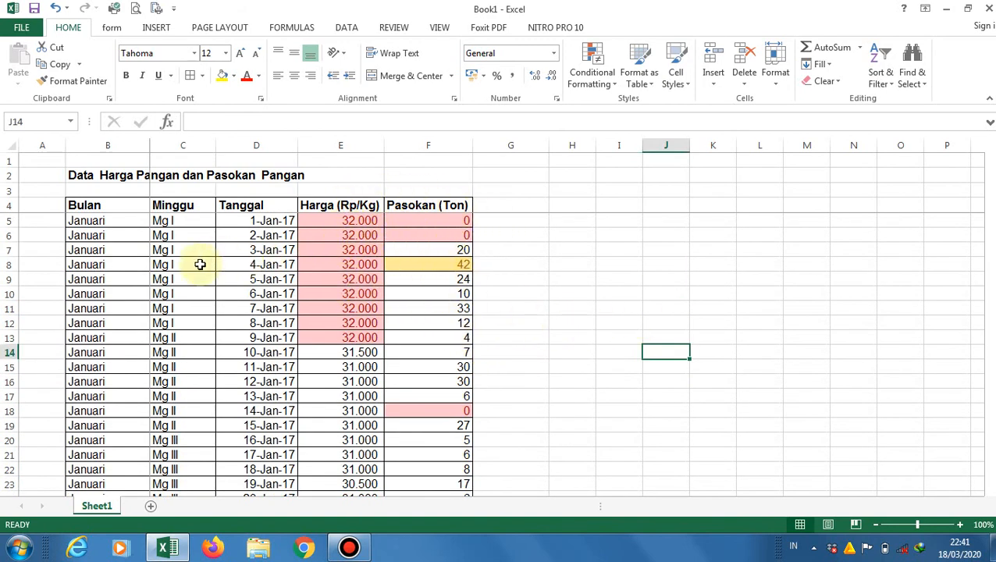
scroll(235, 283, "down", 1)
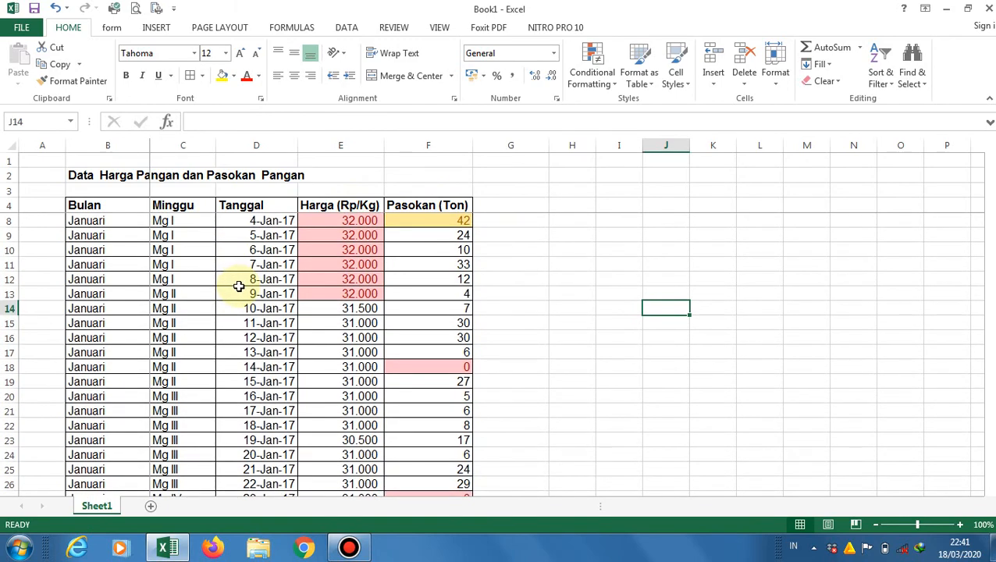
scroll(239, 286, "up", 1)
scroll(304, 293, "down", 3)
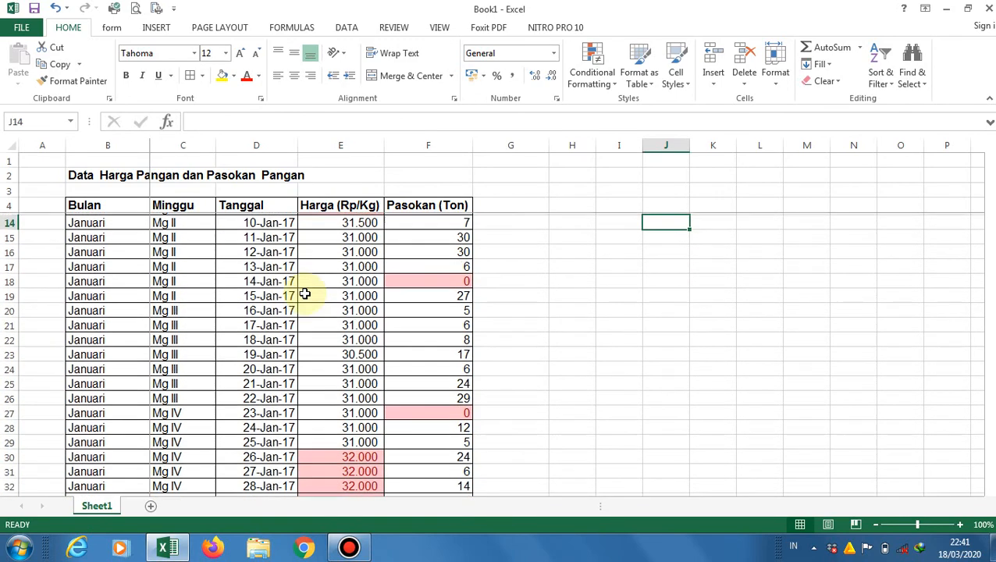
scroll(309, 298, "down", 2)
scroll(345, 351, "down", 1)
scroll(344, 355, "up", 6)
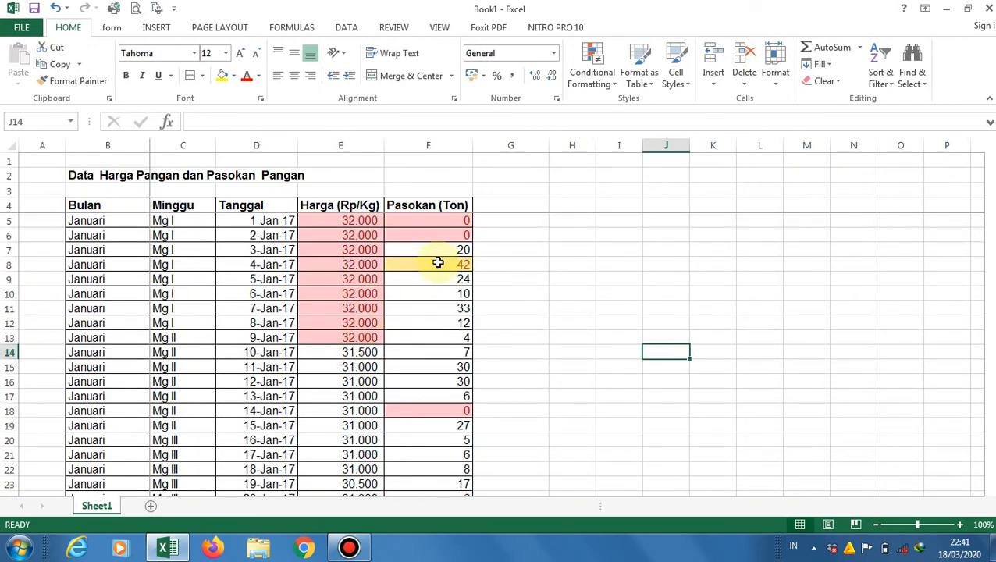
scroll(439, 265, "down", 1)
scroll(439, 265, "up", 1)
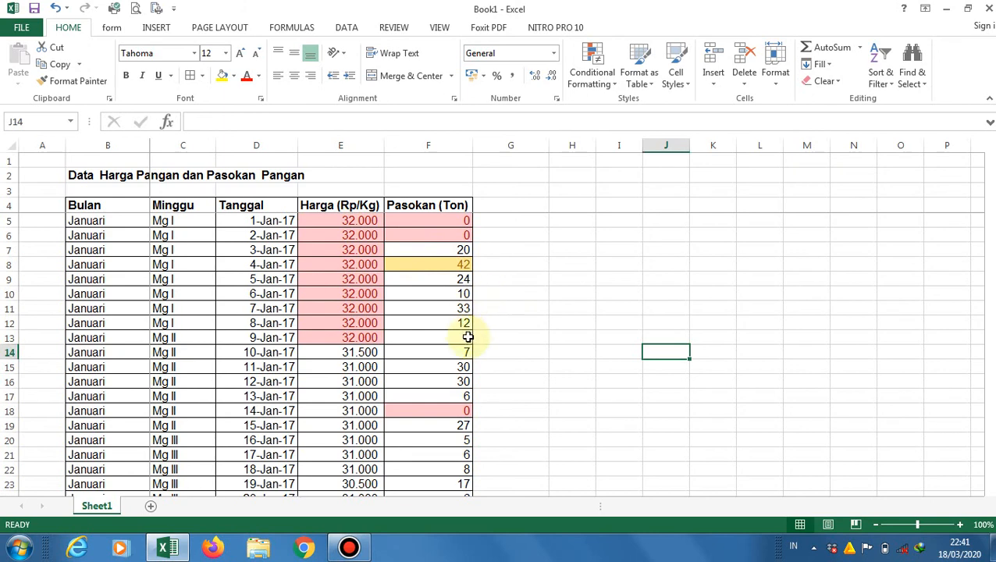
scroll(468, 337, "down", 1)
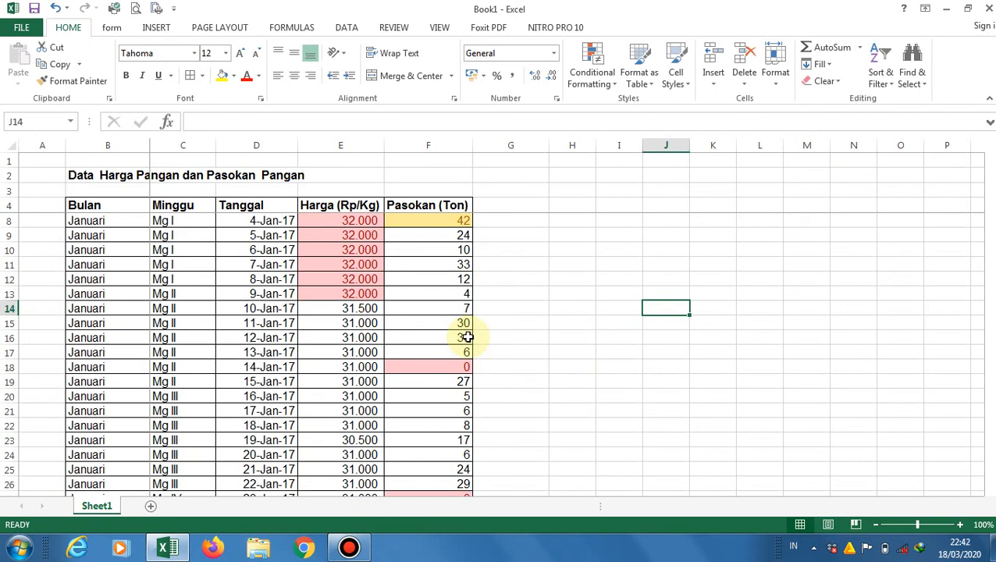
scroll(466, 337, "down", 1)
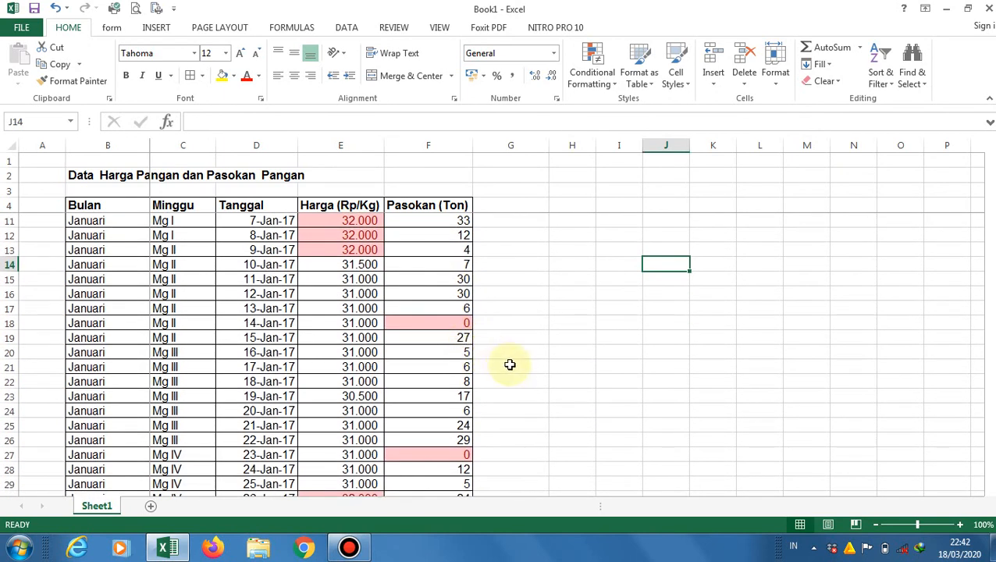
scroll(509, 363, "down", 4)
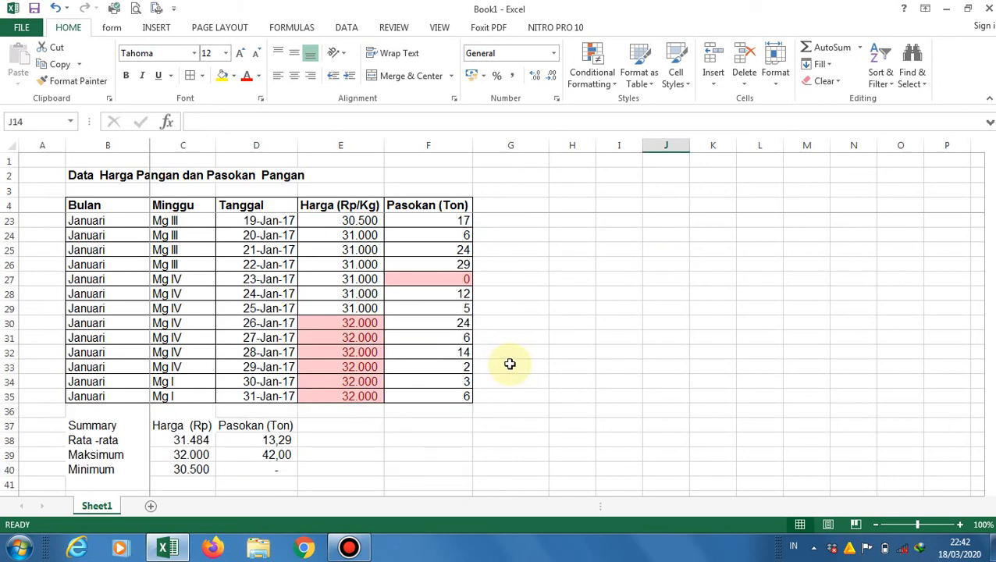